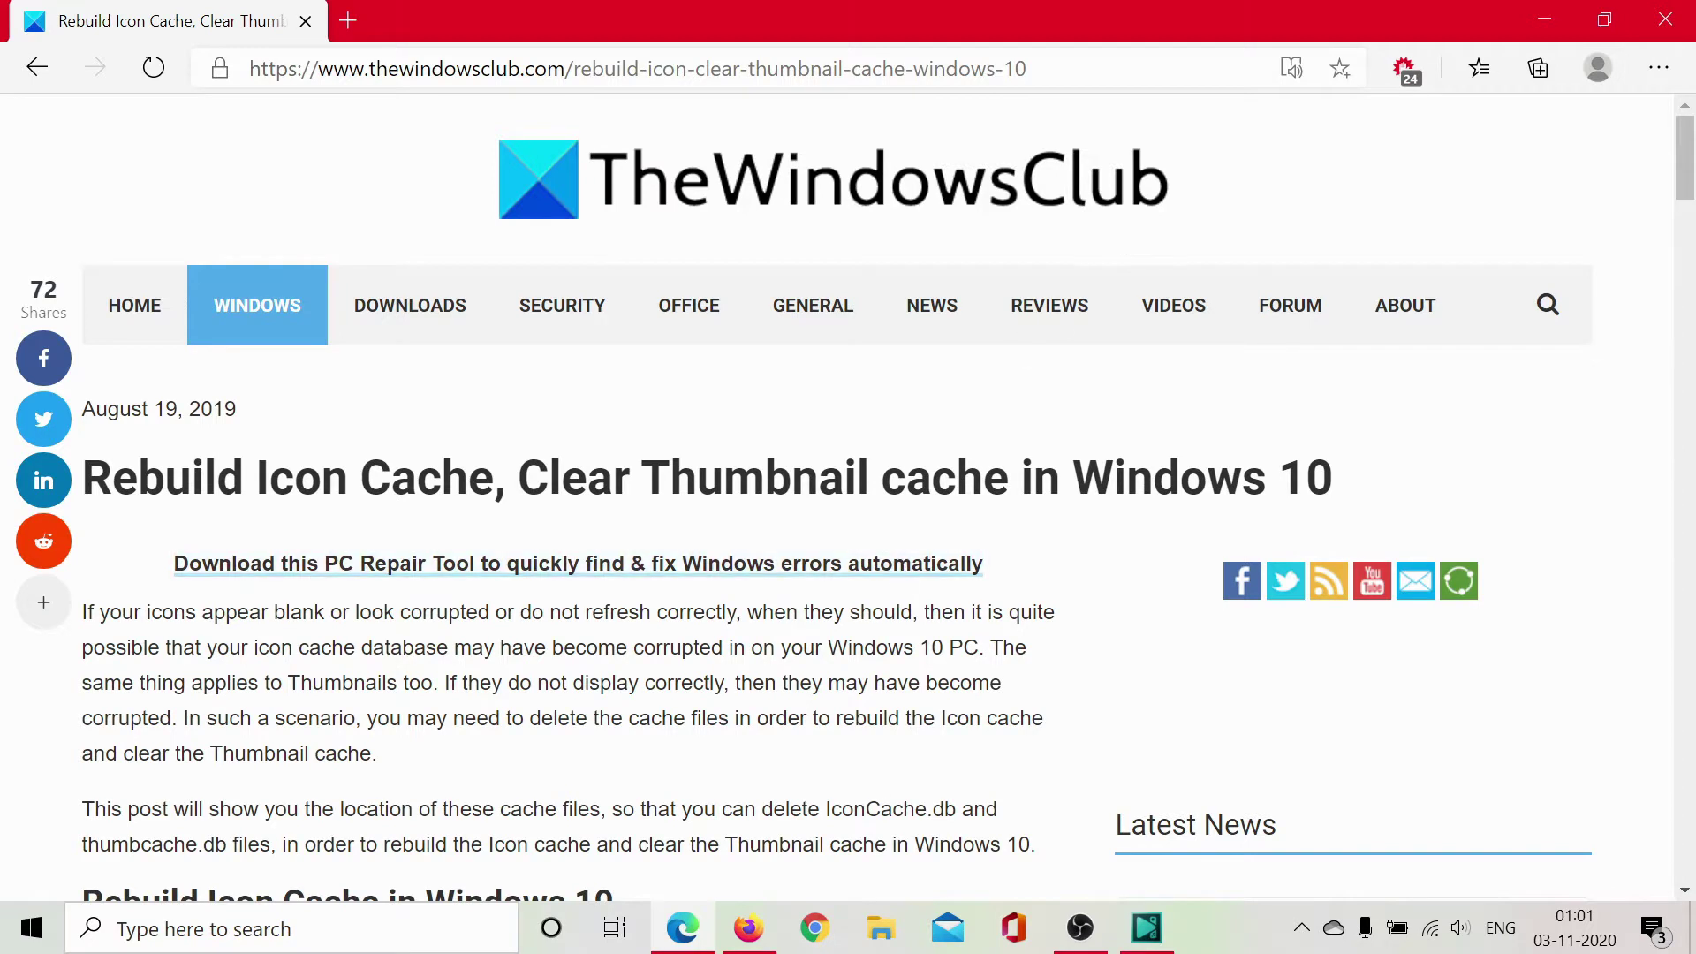
# Step: Glance at the Pictures\2020_10_16 folder, close it, then scroll the article to Rebuild Icon Cache
pyautogui.click(883, 930)
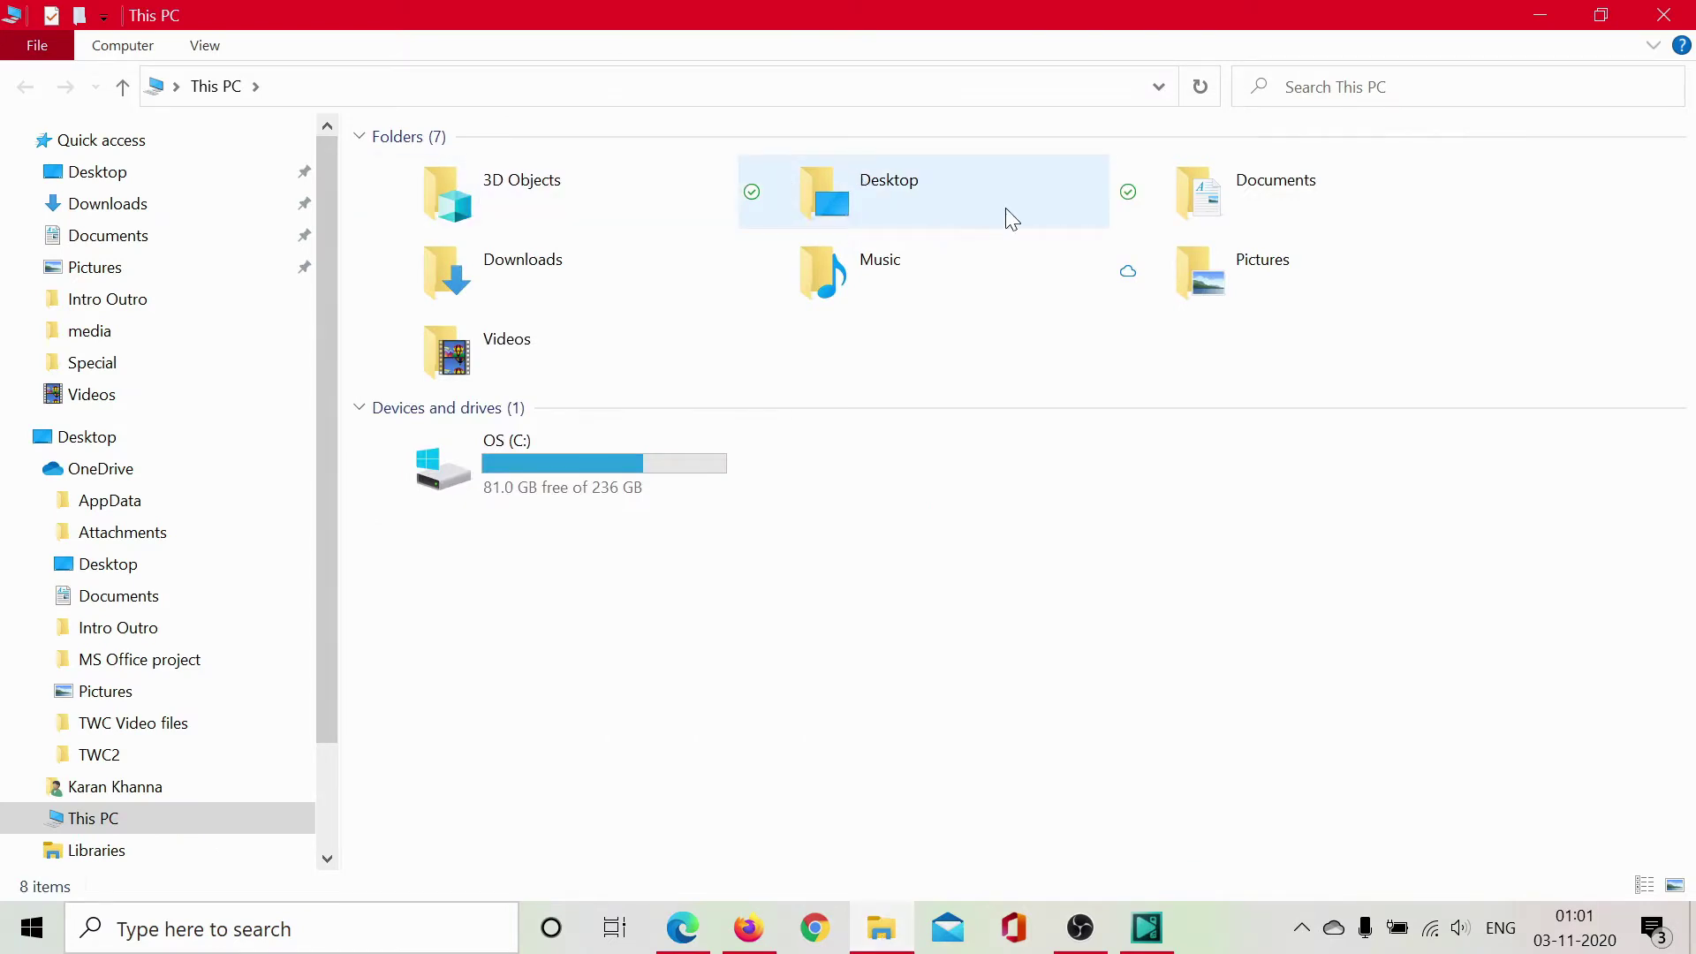
pyautogui.doubleClick(1226, 281)
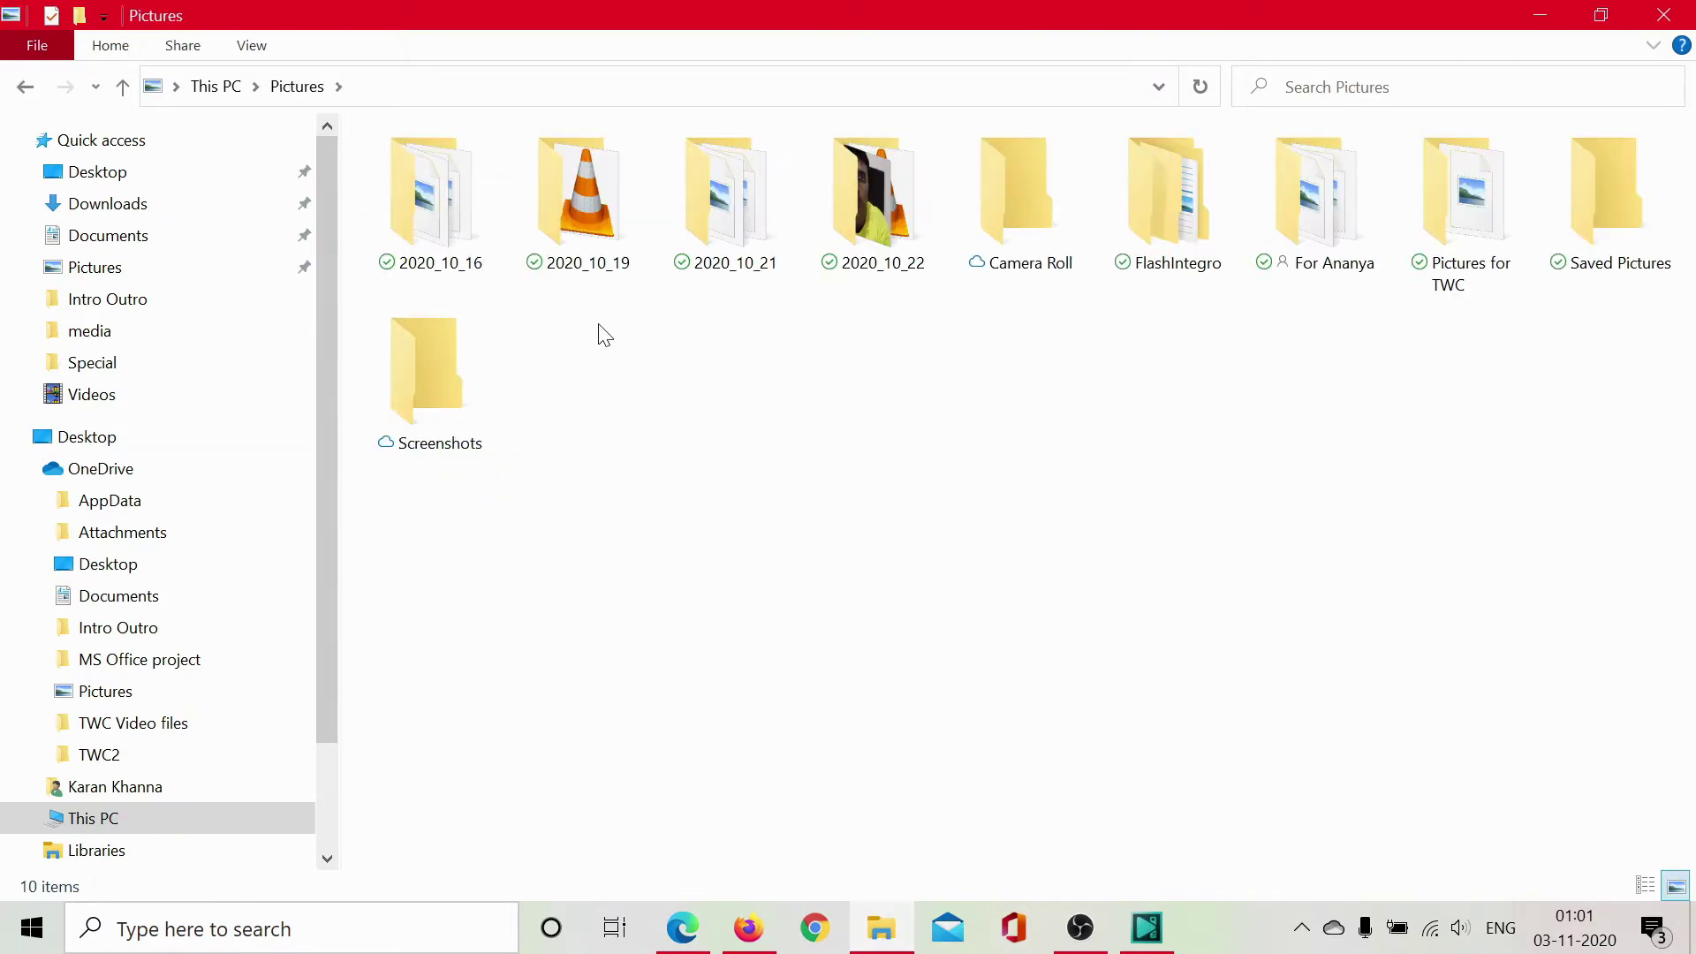
pyautogui.doubleClick(452, 230)
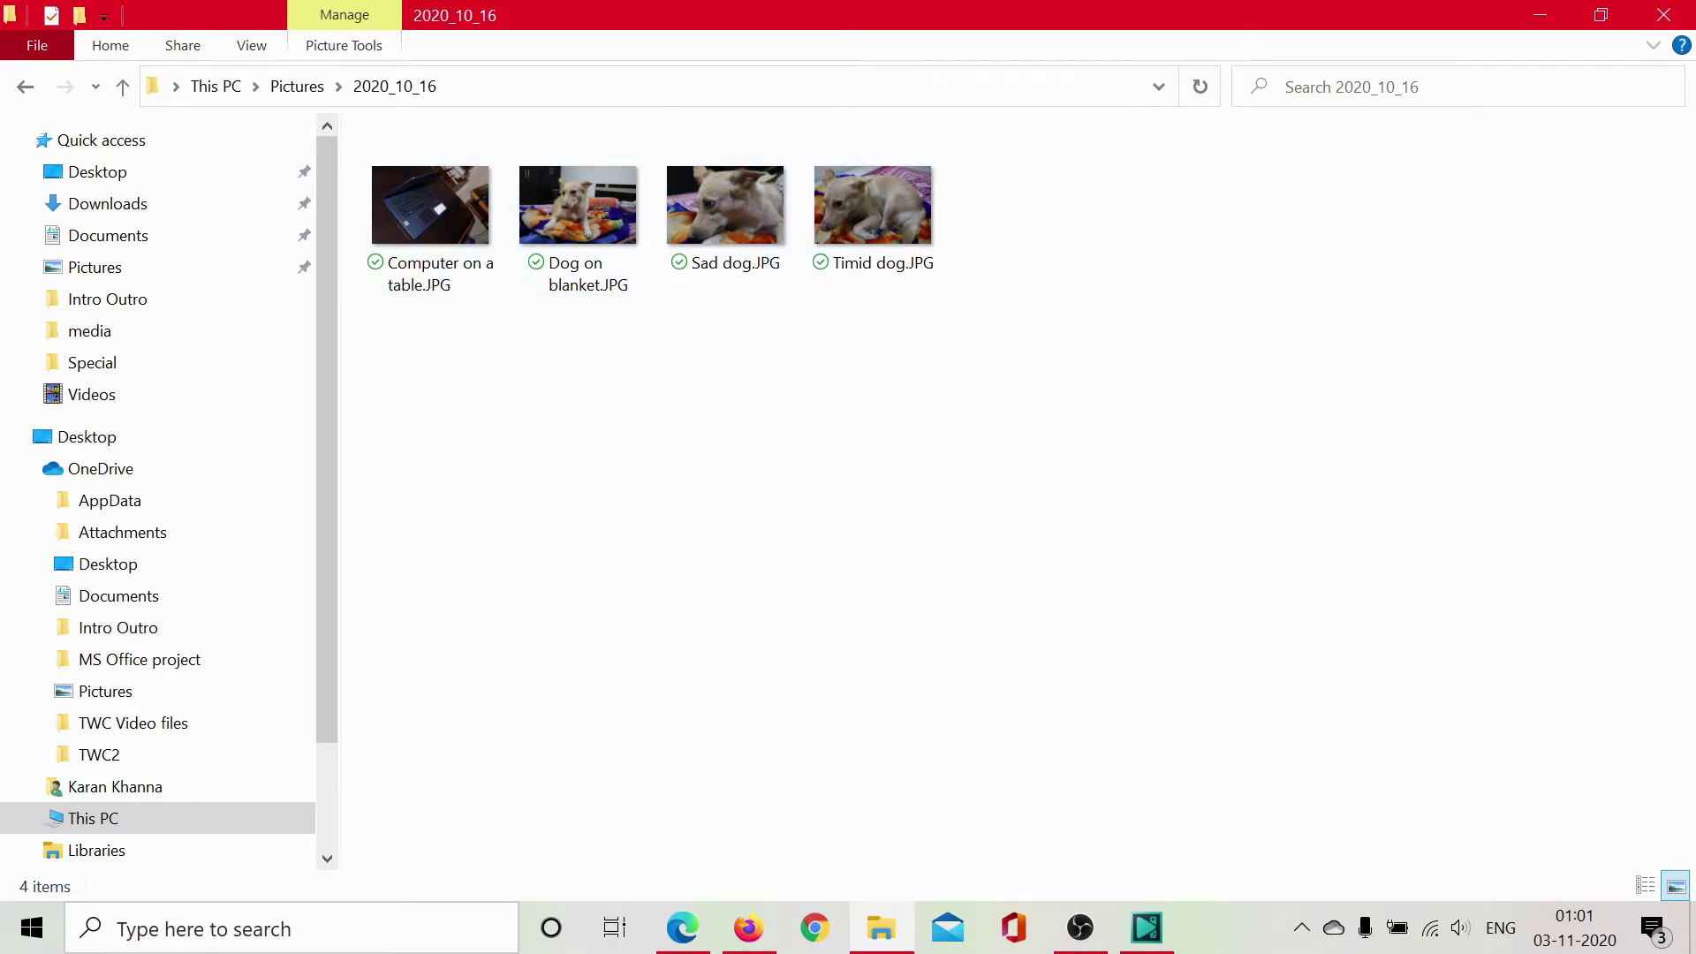
pyautogui.click(1666, 15)
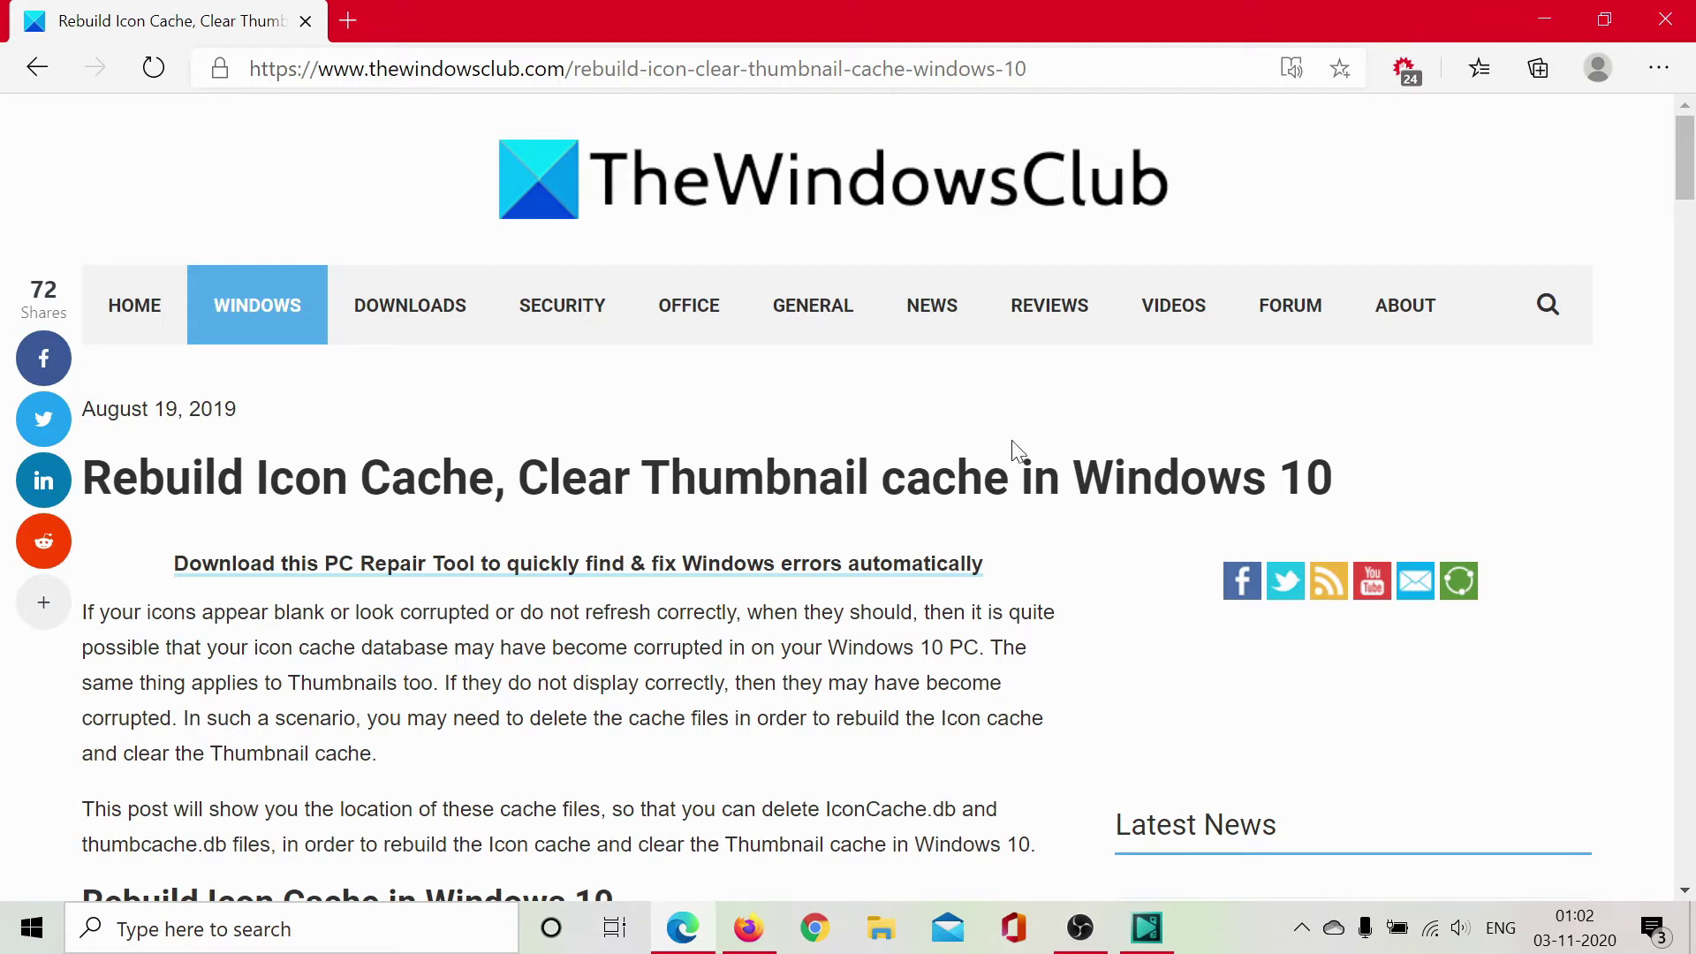
pyautogui.scroll(-8, 783, 709)
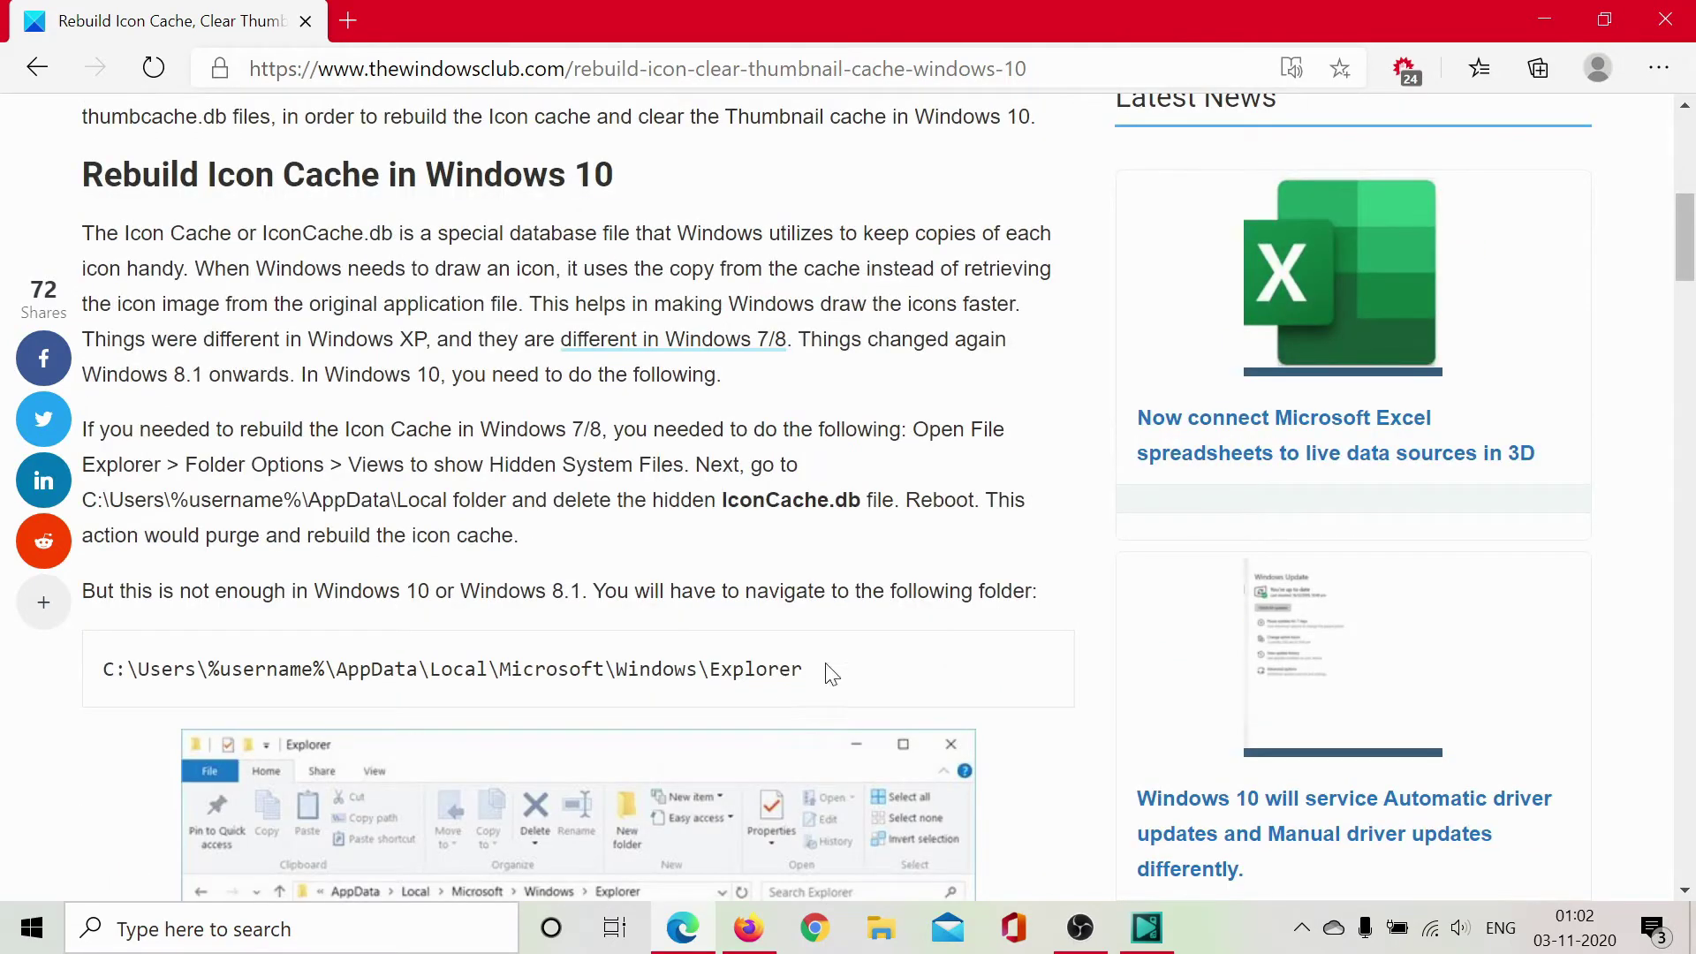
# Step: Reopen File Explorer as a restored, widened window
pyautogui.click(875, 935)
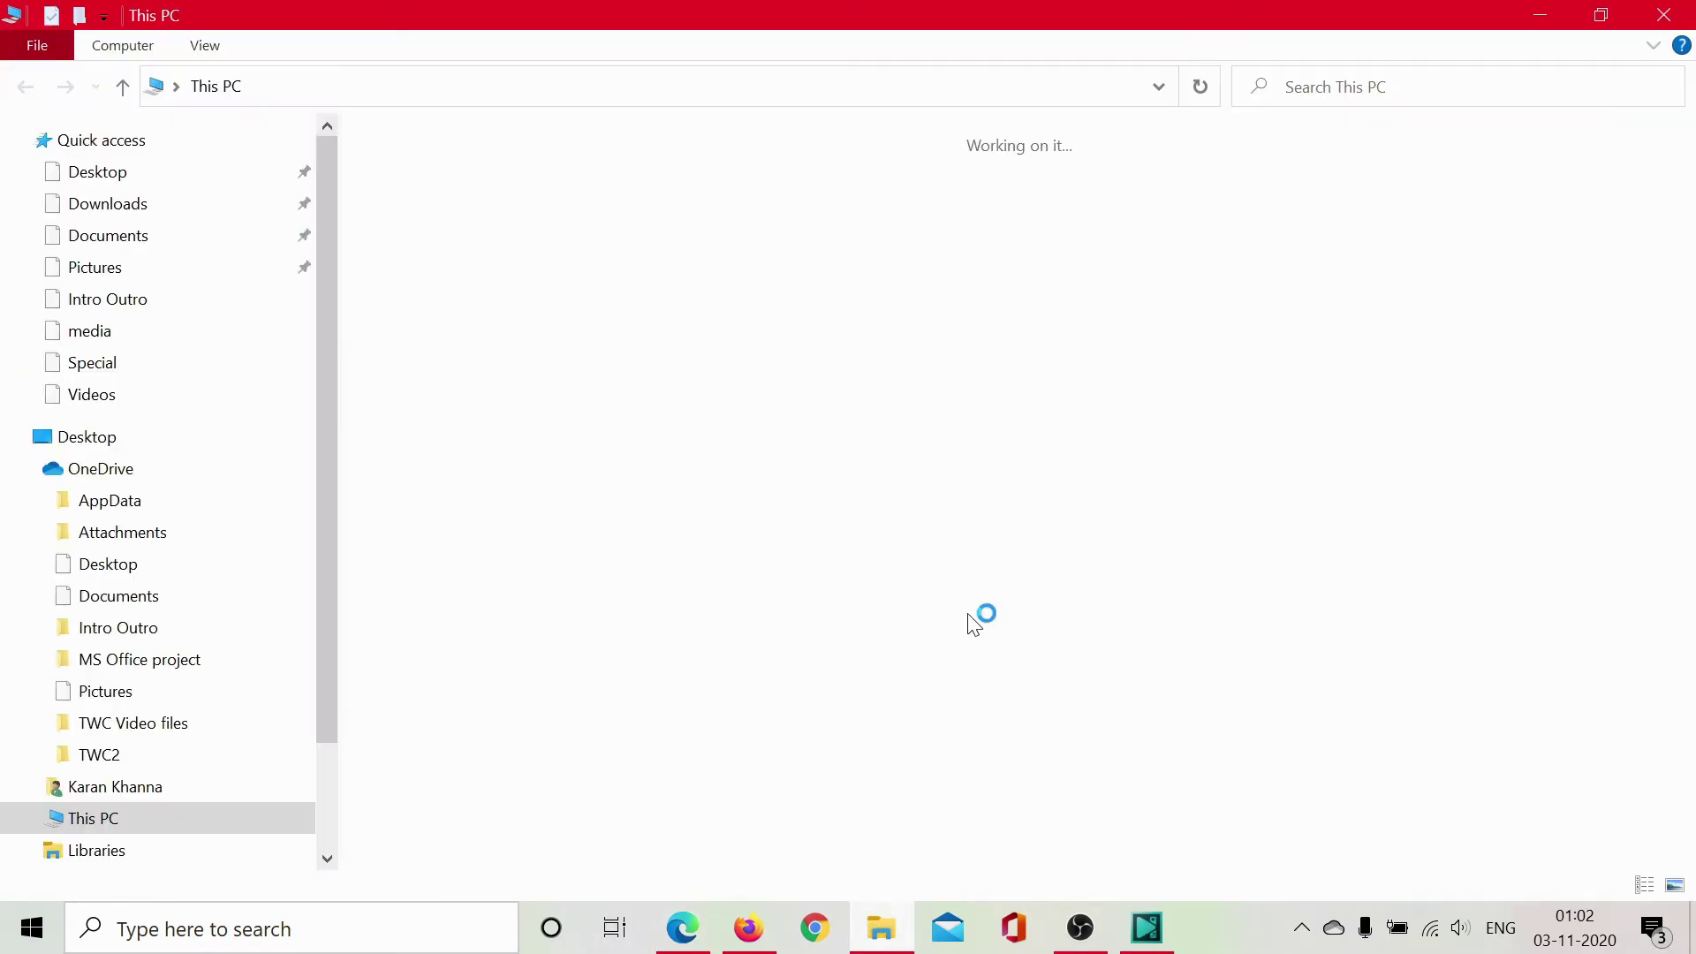
pyautogui.click(1605, 15)
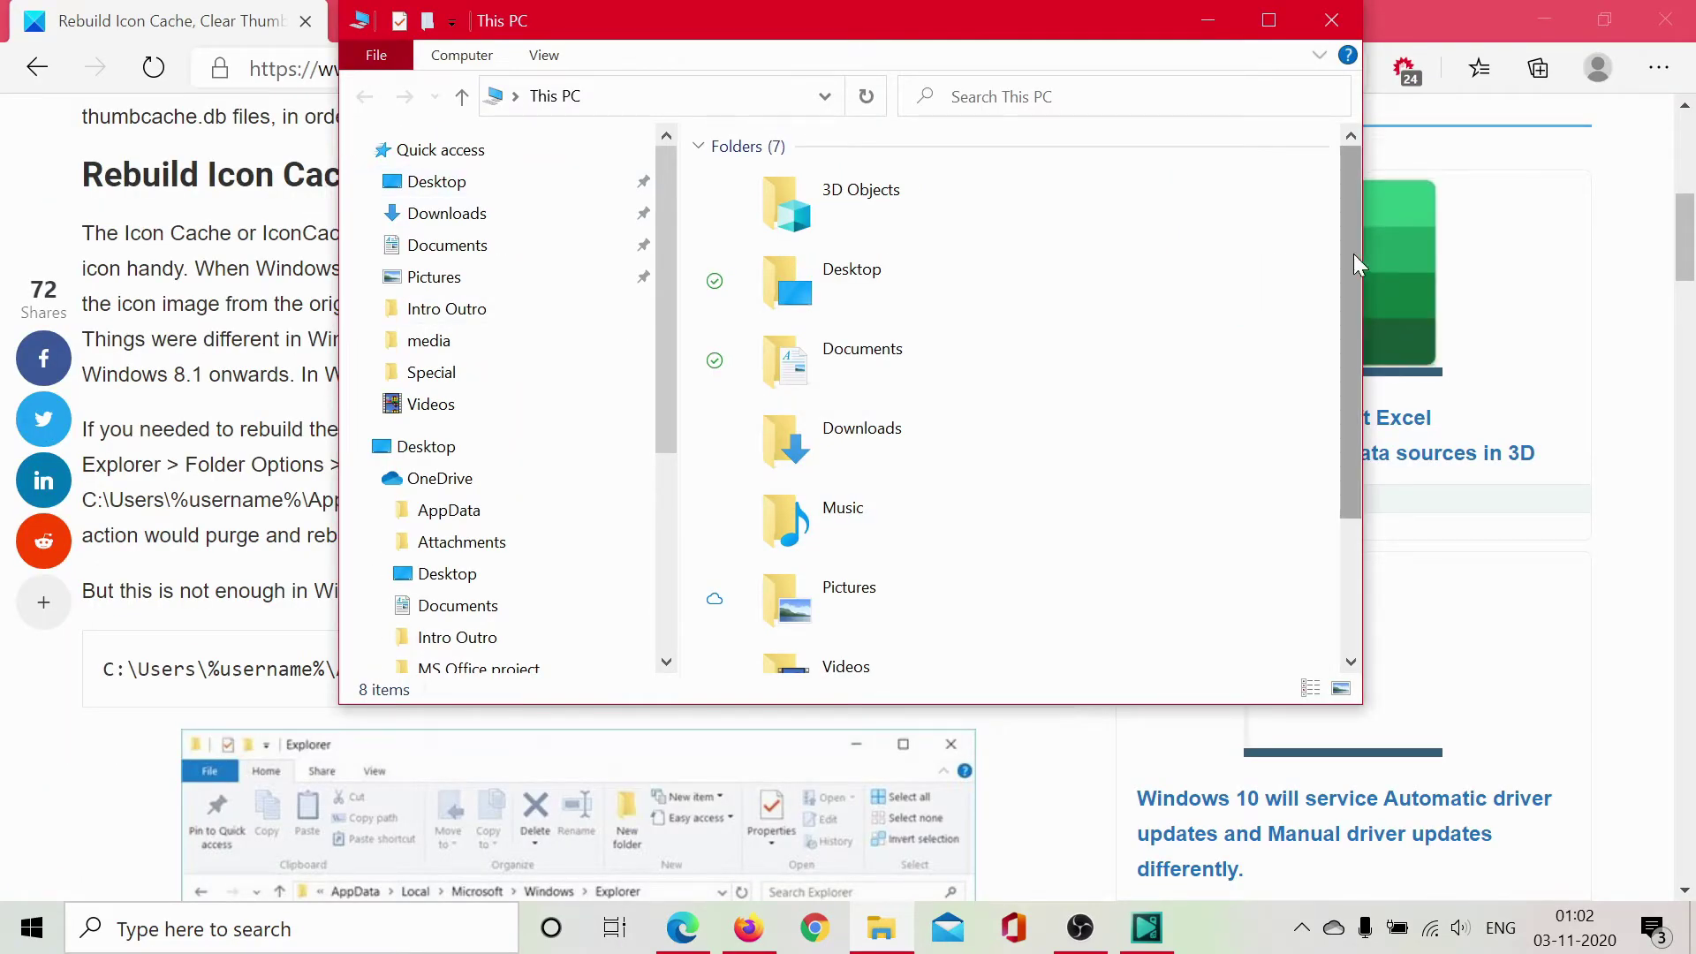
pyautogui.moveTo(1361, 256); pyautogui.dragTo(1541, 256)
# Step: Go to your profile folder under OS (C:) > Users and shift the window right
pyautogui.doubleClick(852, 540)
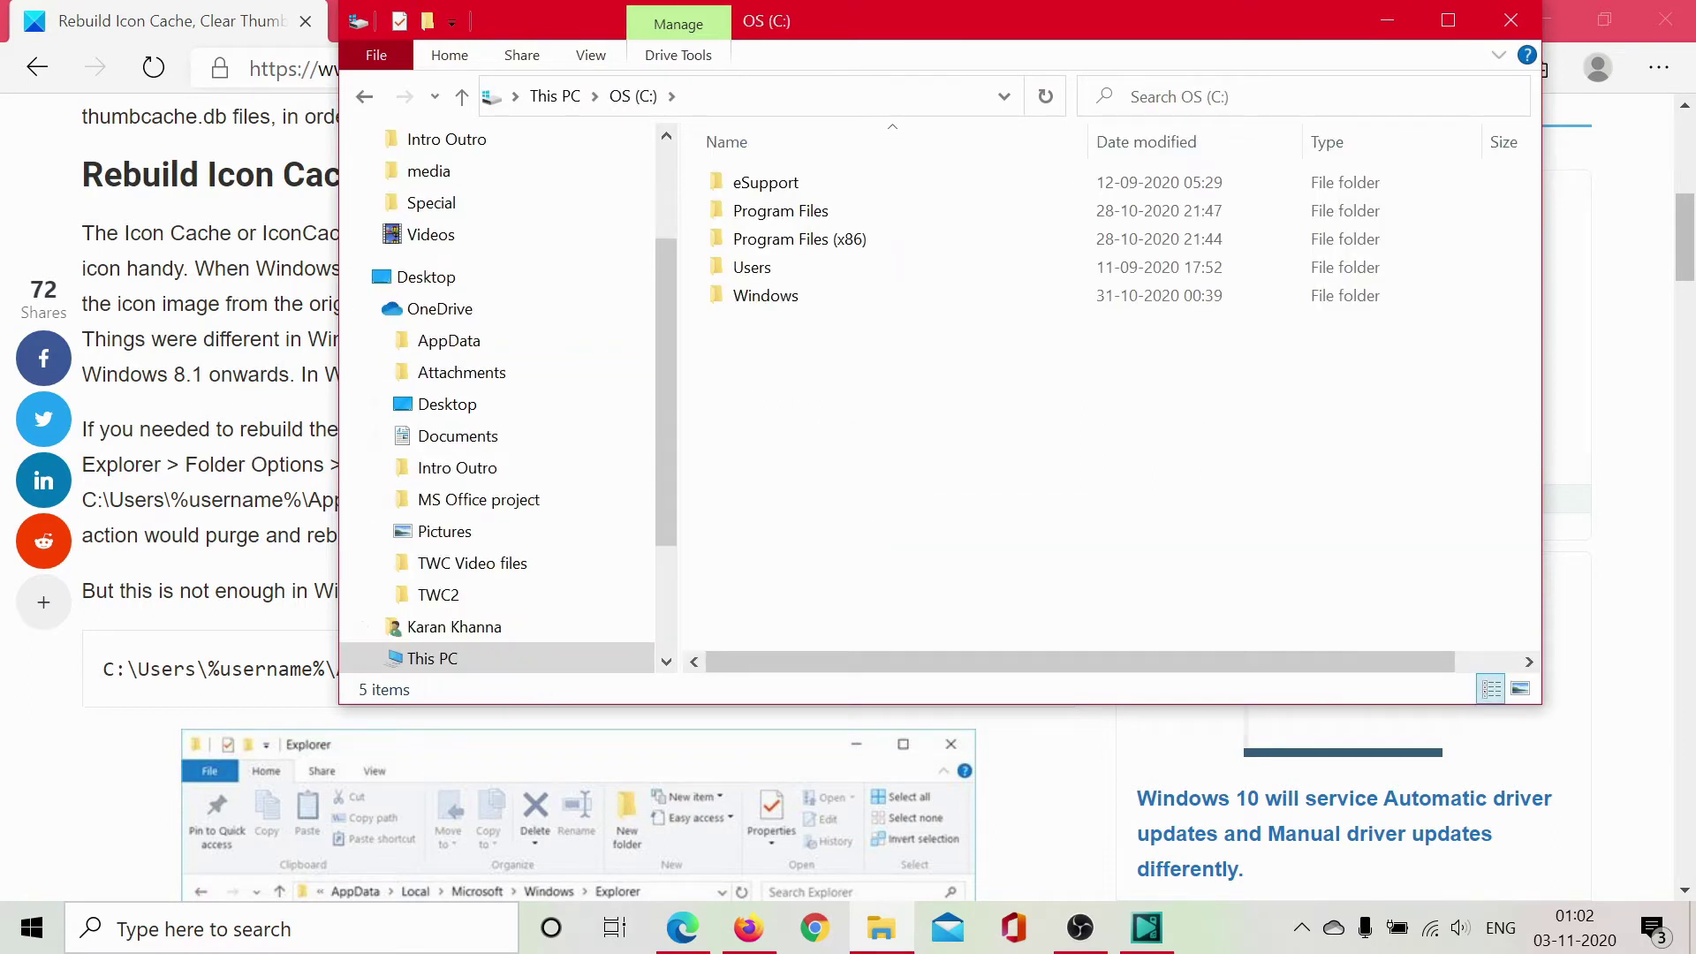
pyautogui.doubleClick(752, 267)
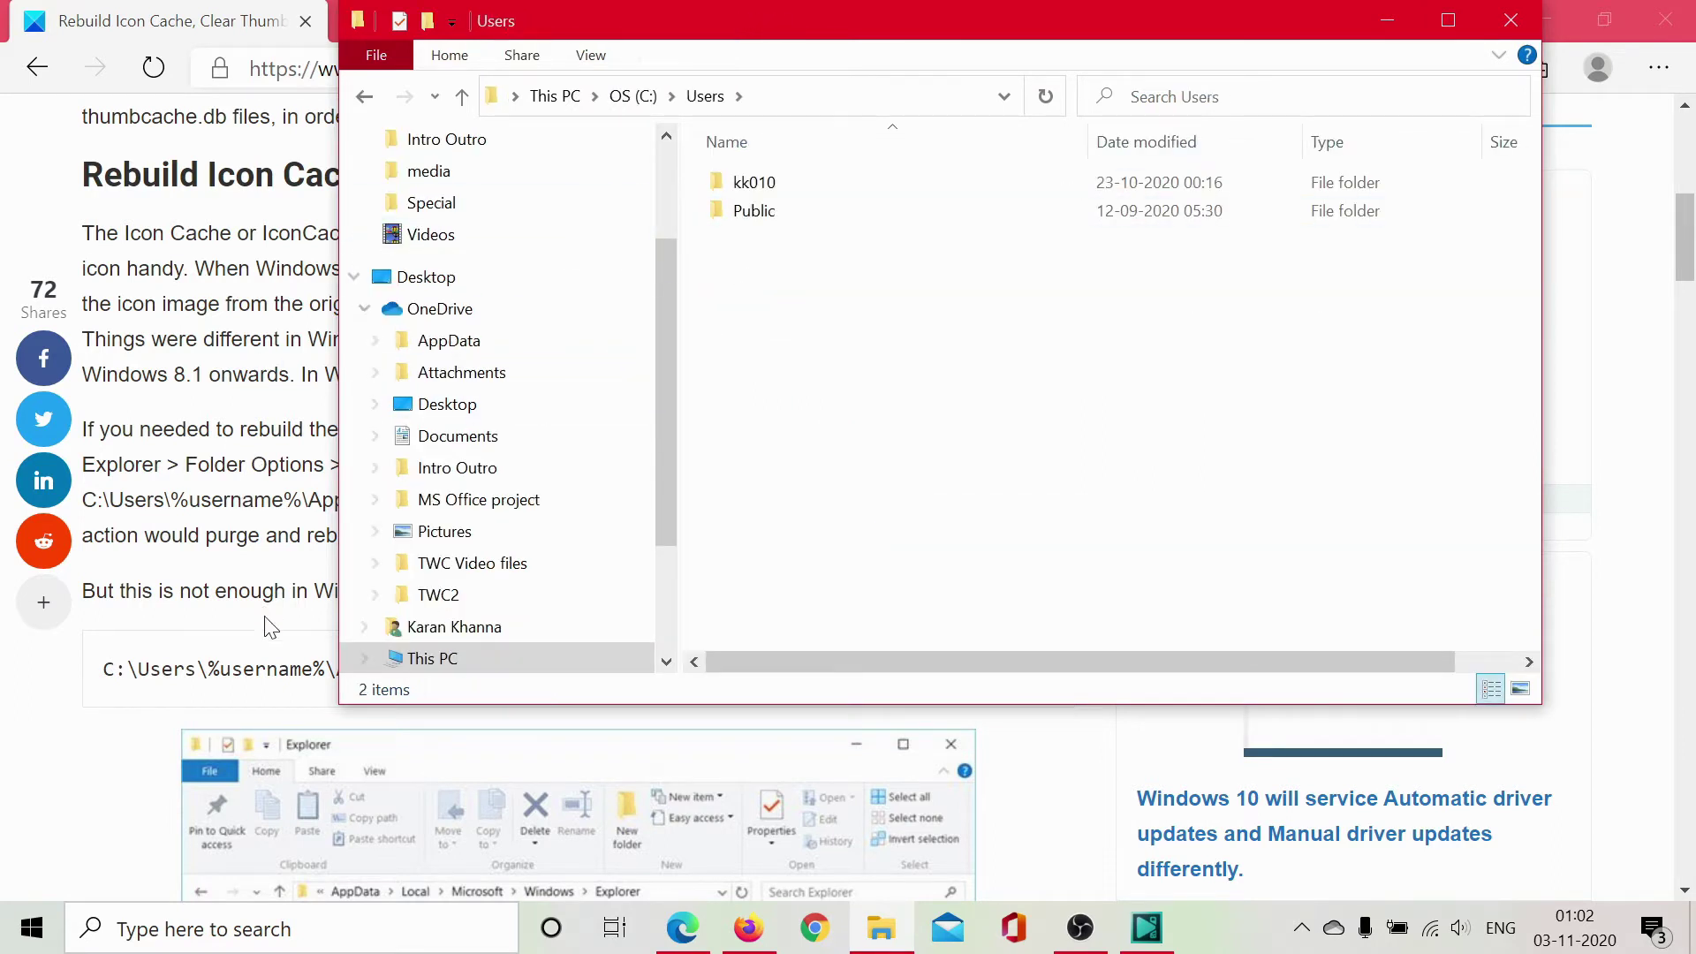
pyautogui.click(760, 188)
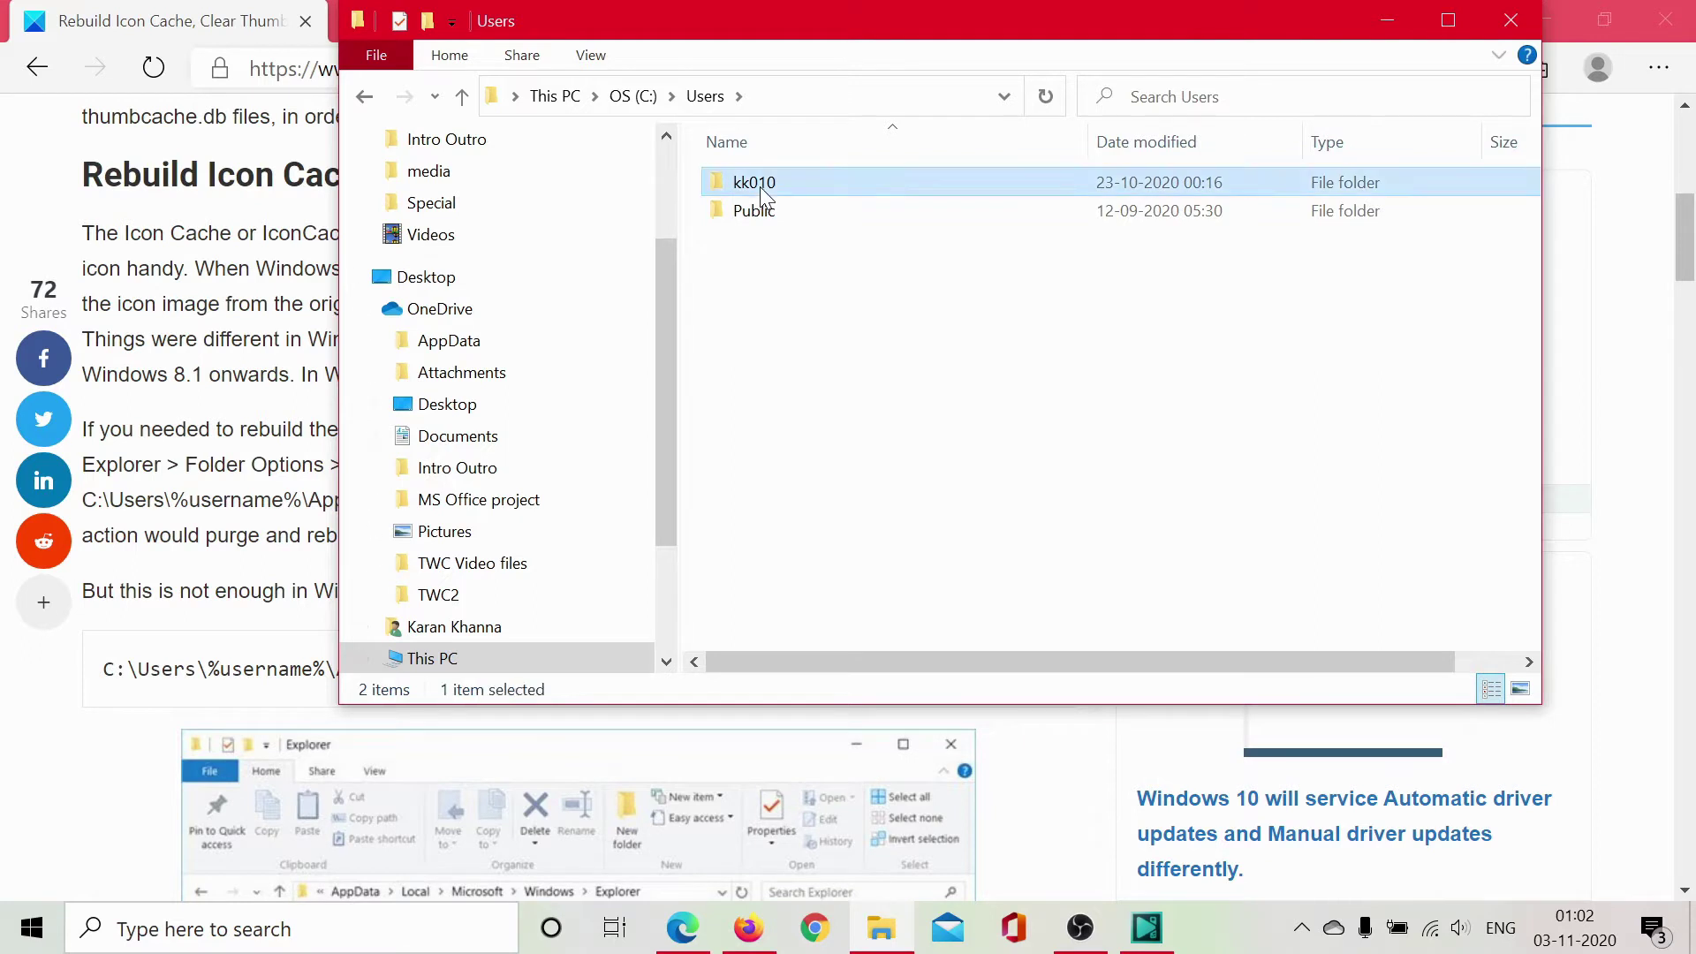
pyautogui.doubleClick(759, 187)
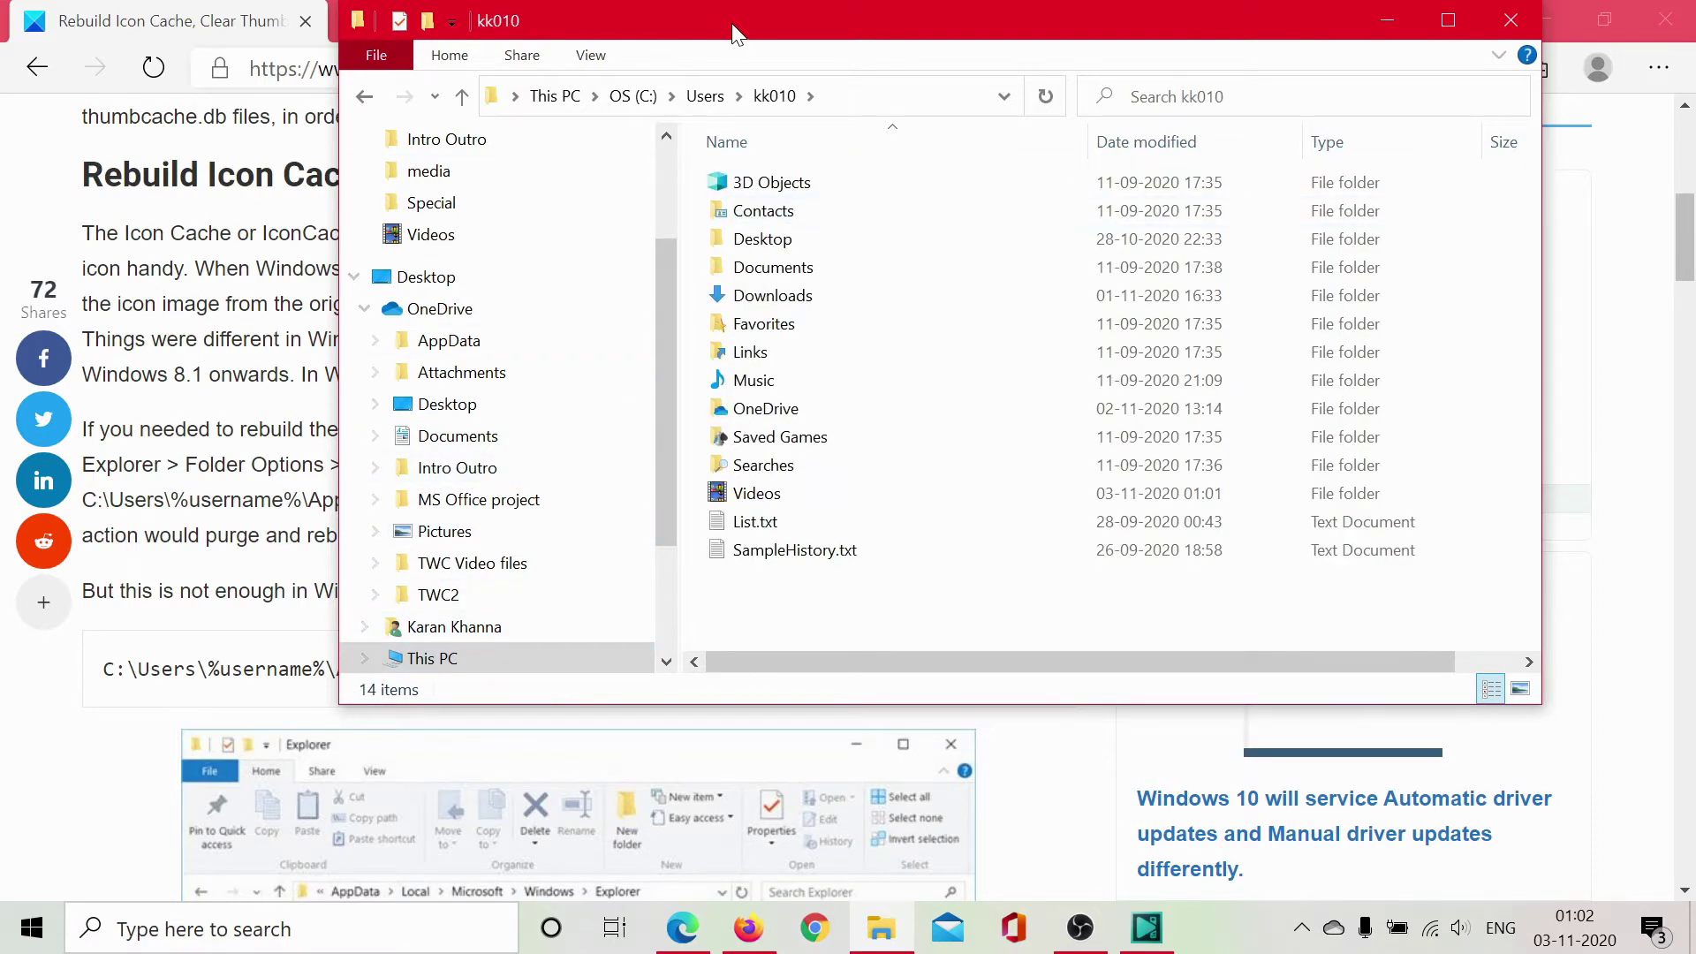
pyautogui.moveTo(732, 34); pyautogui.dragTo(769, 34)
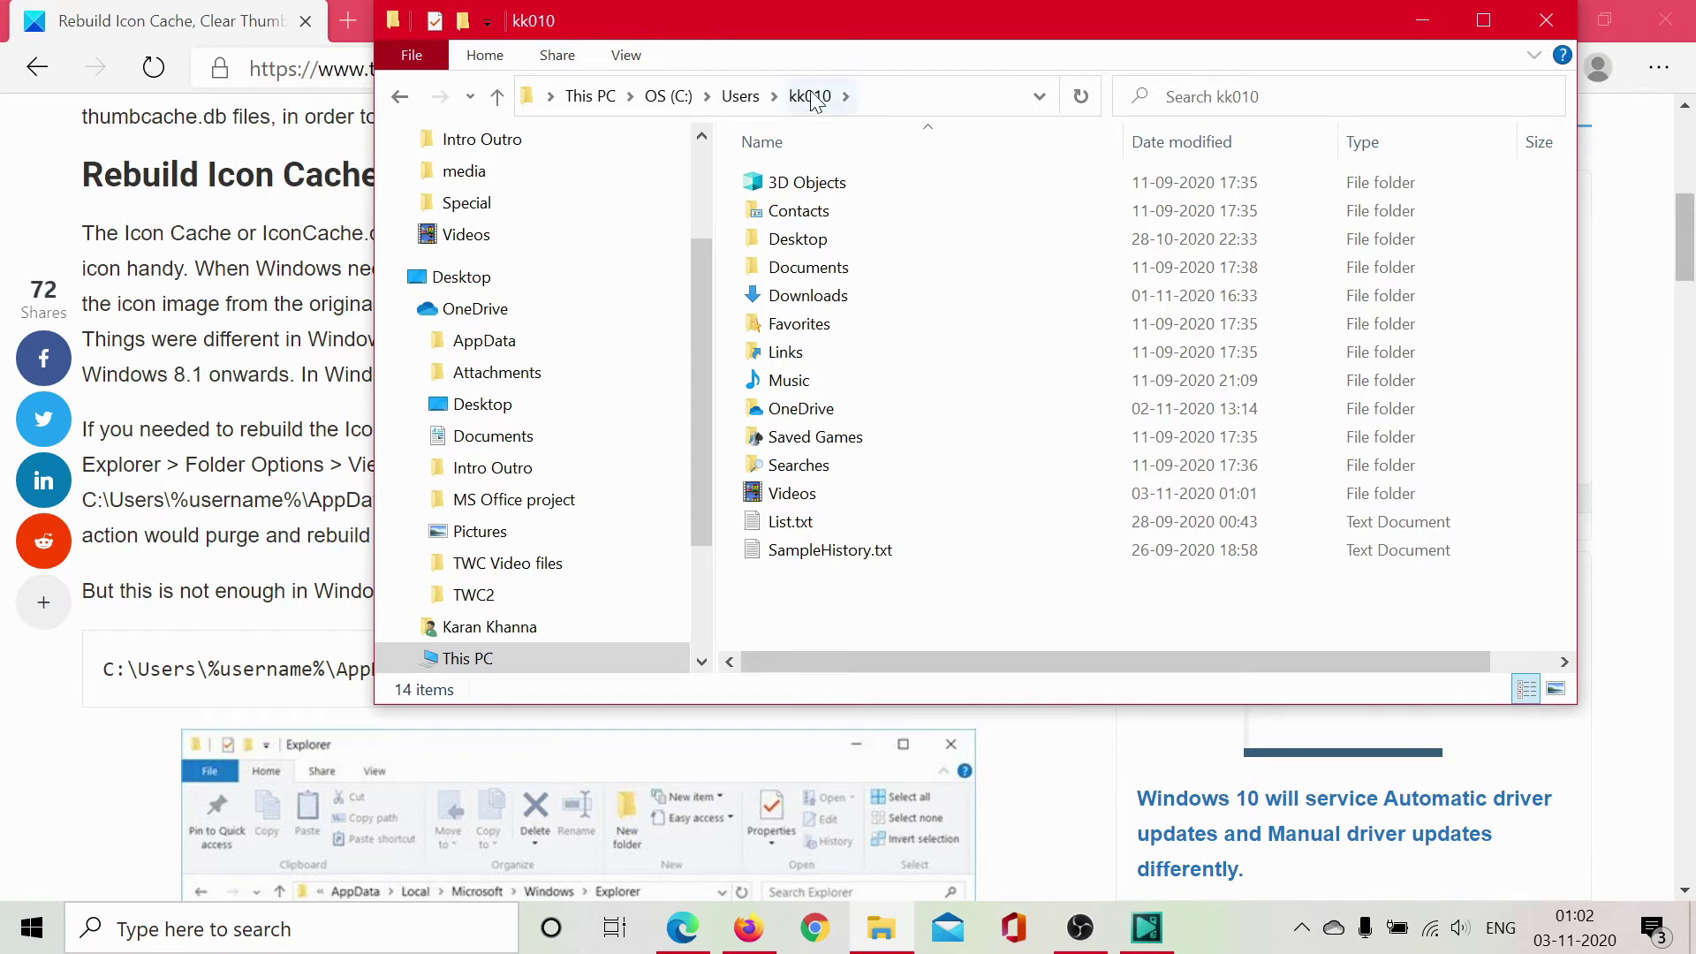
# Step: Show hidden items and open AppData\Local in the profile folder
pyautogui.click(638, 57)
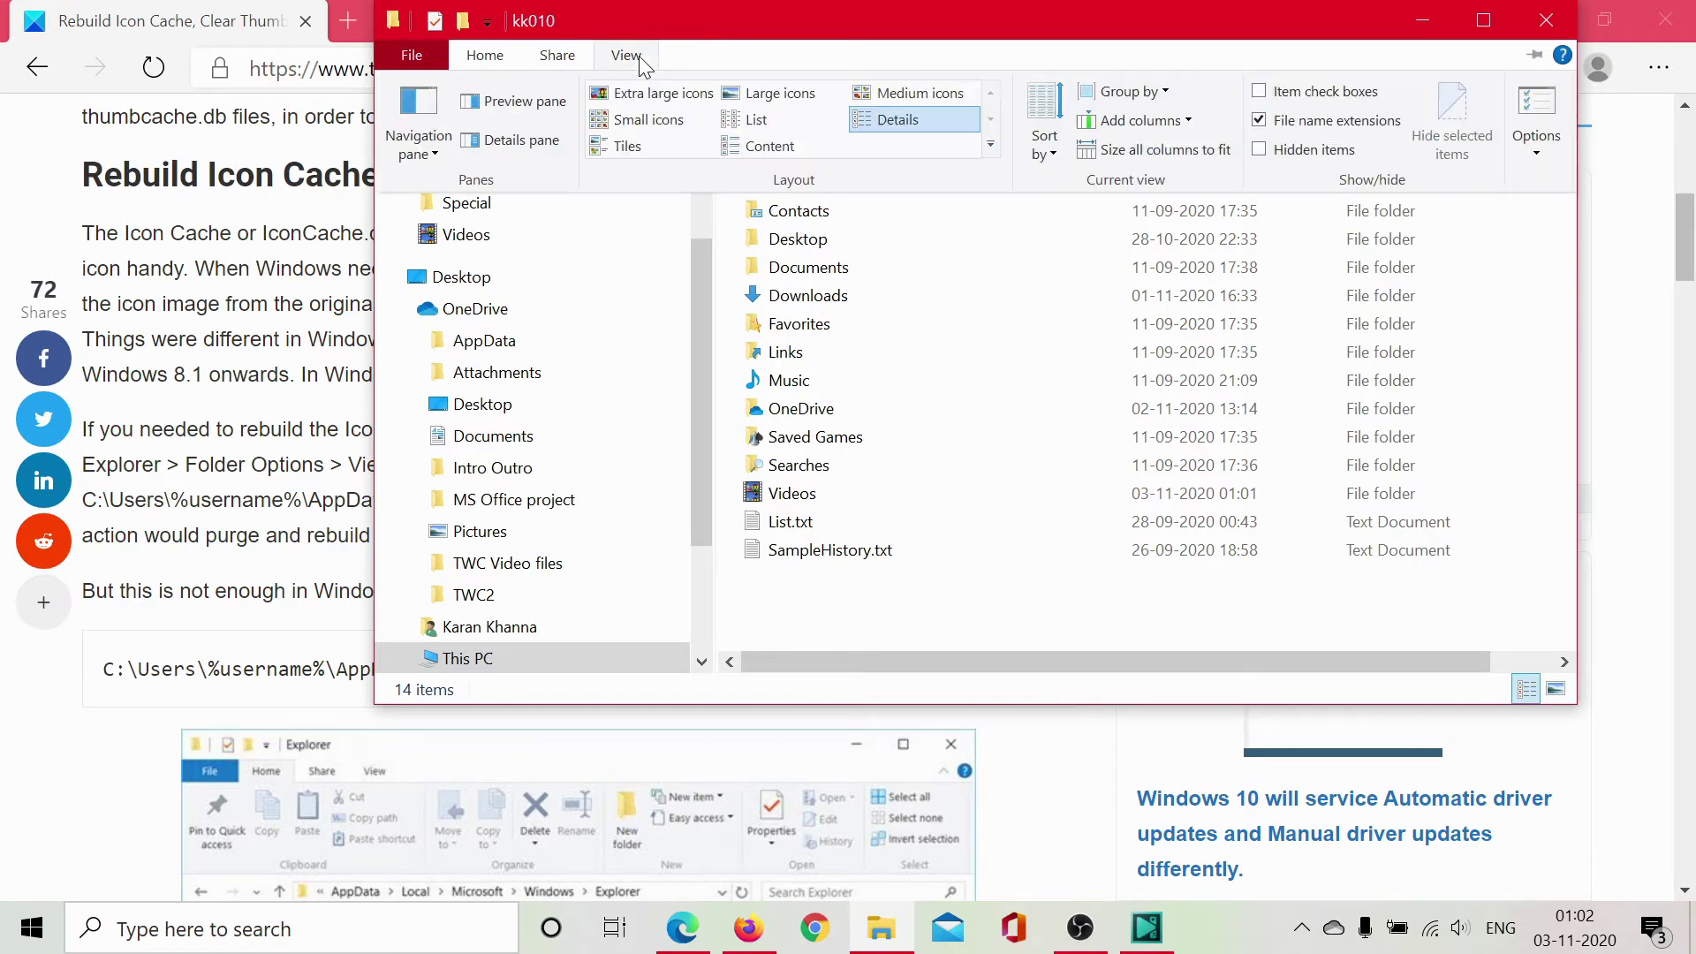
pyautogui.click(1258, 149)
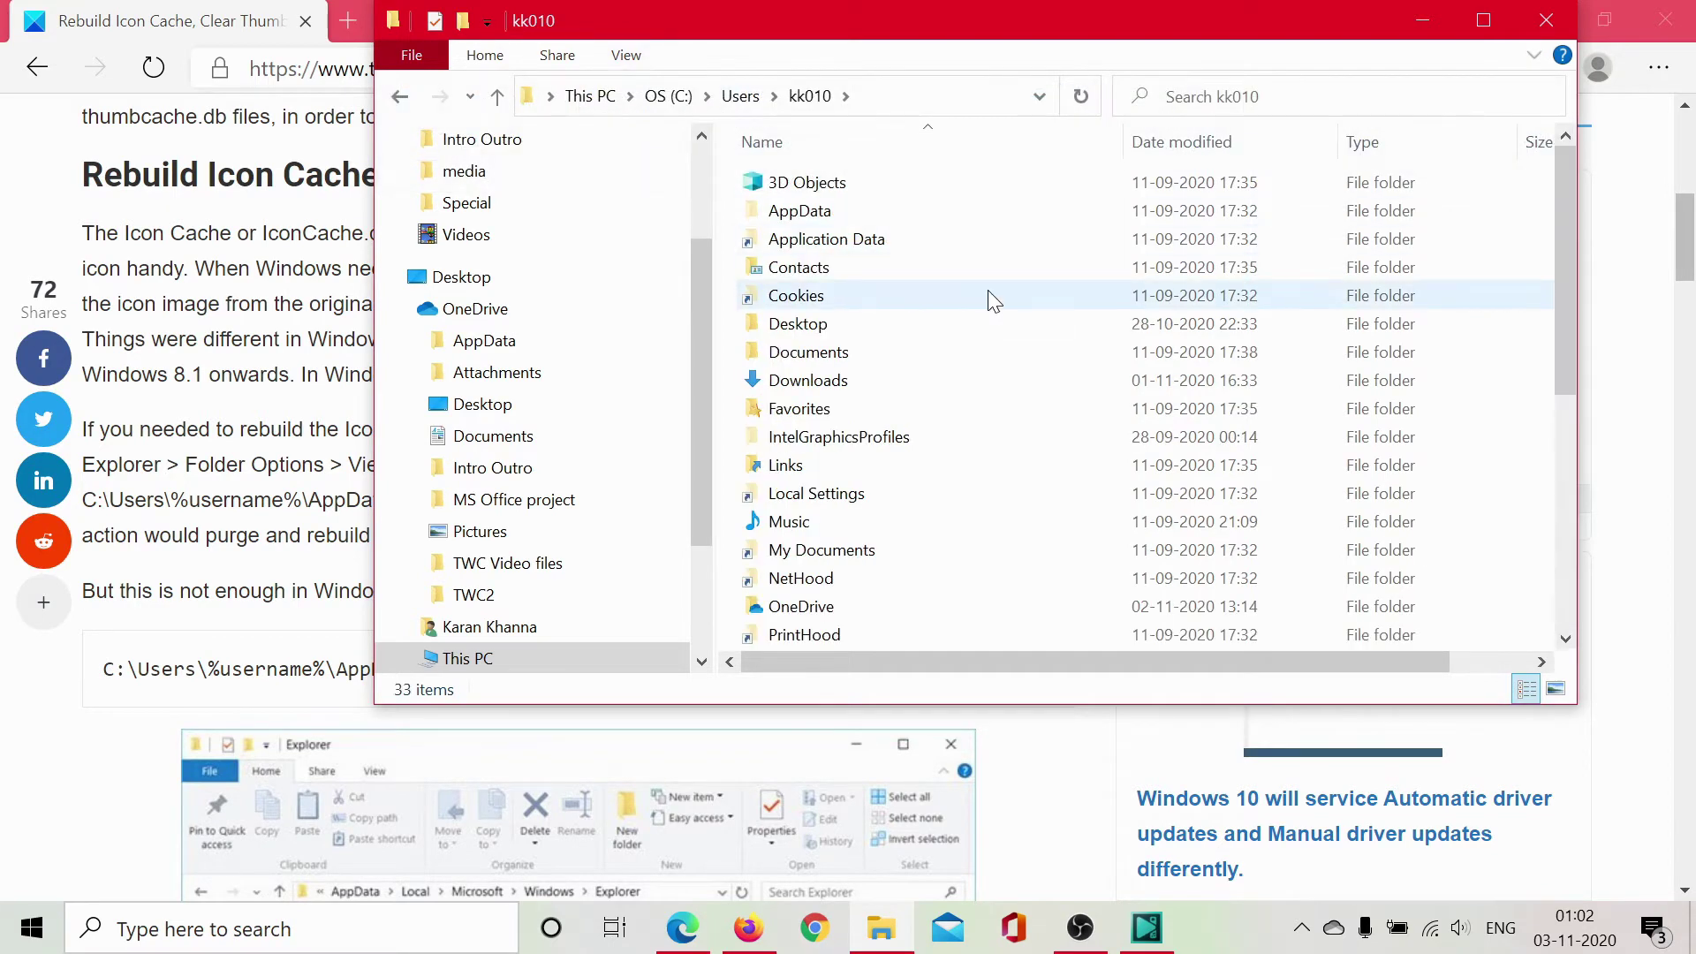
pyautogui.doubleClick(814, 212)
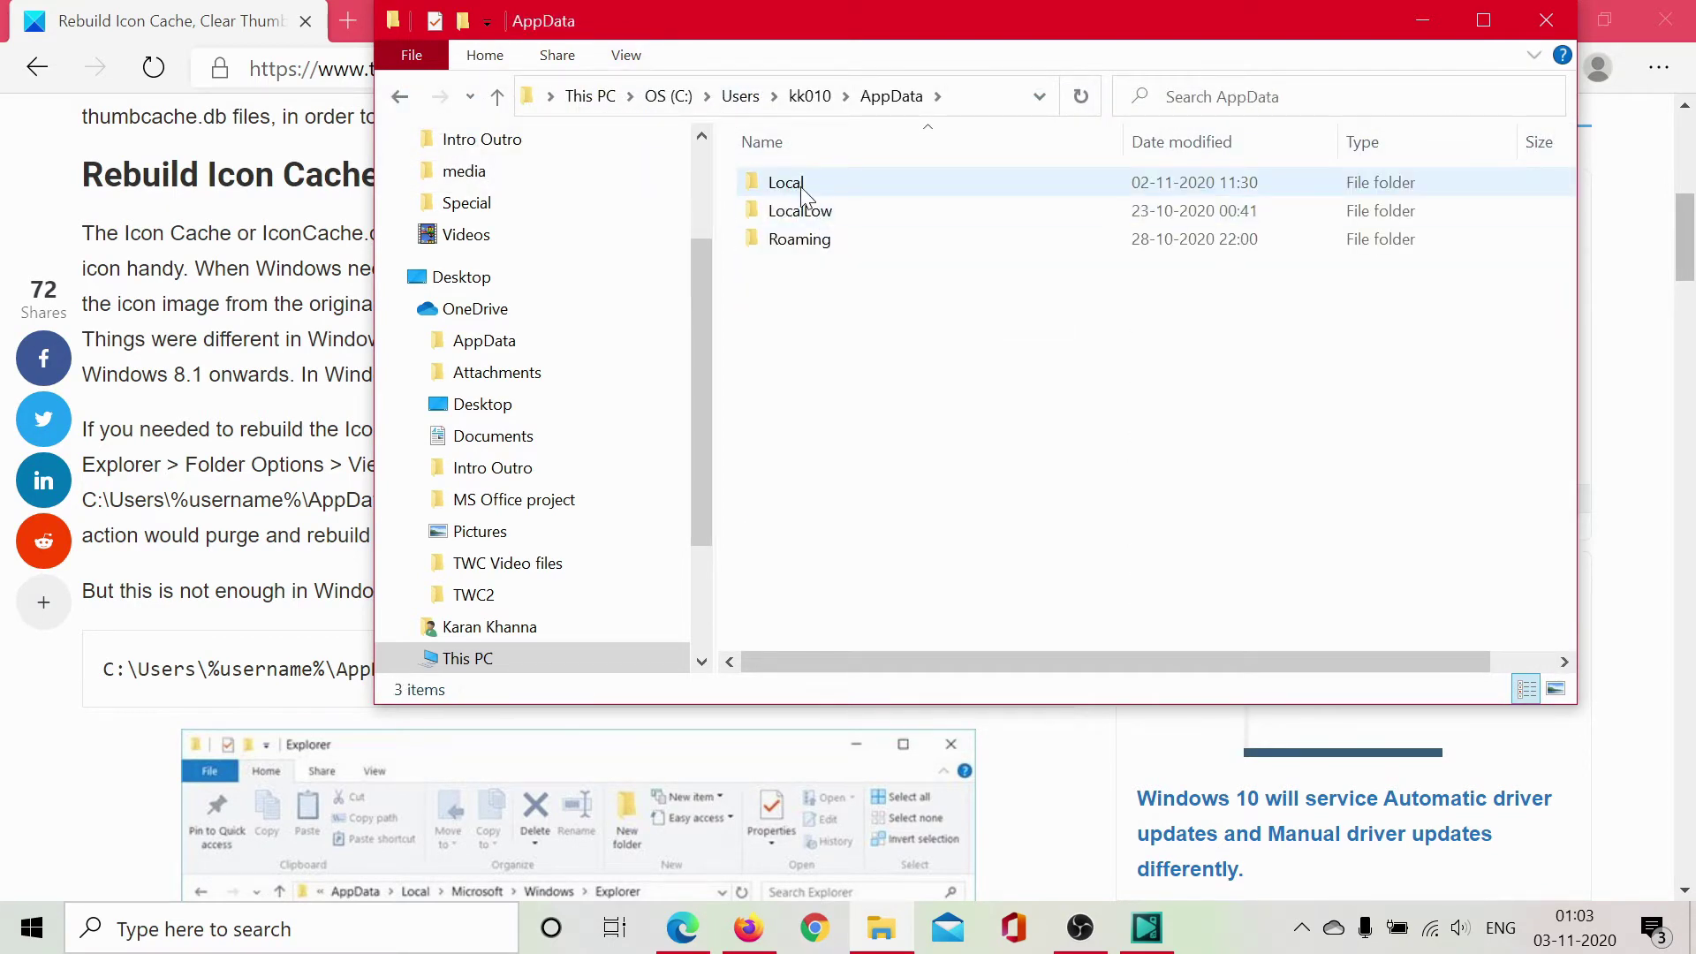
pyautogui.doubleClick(802, 189)
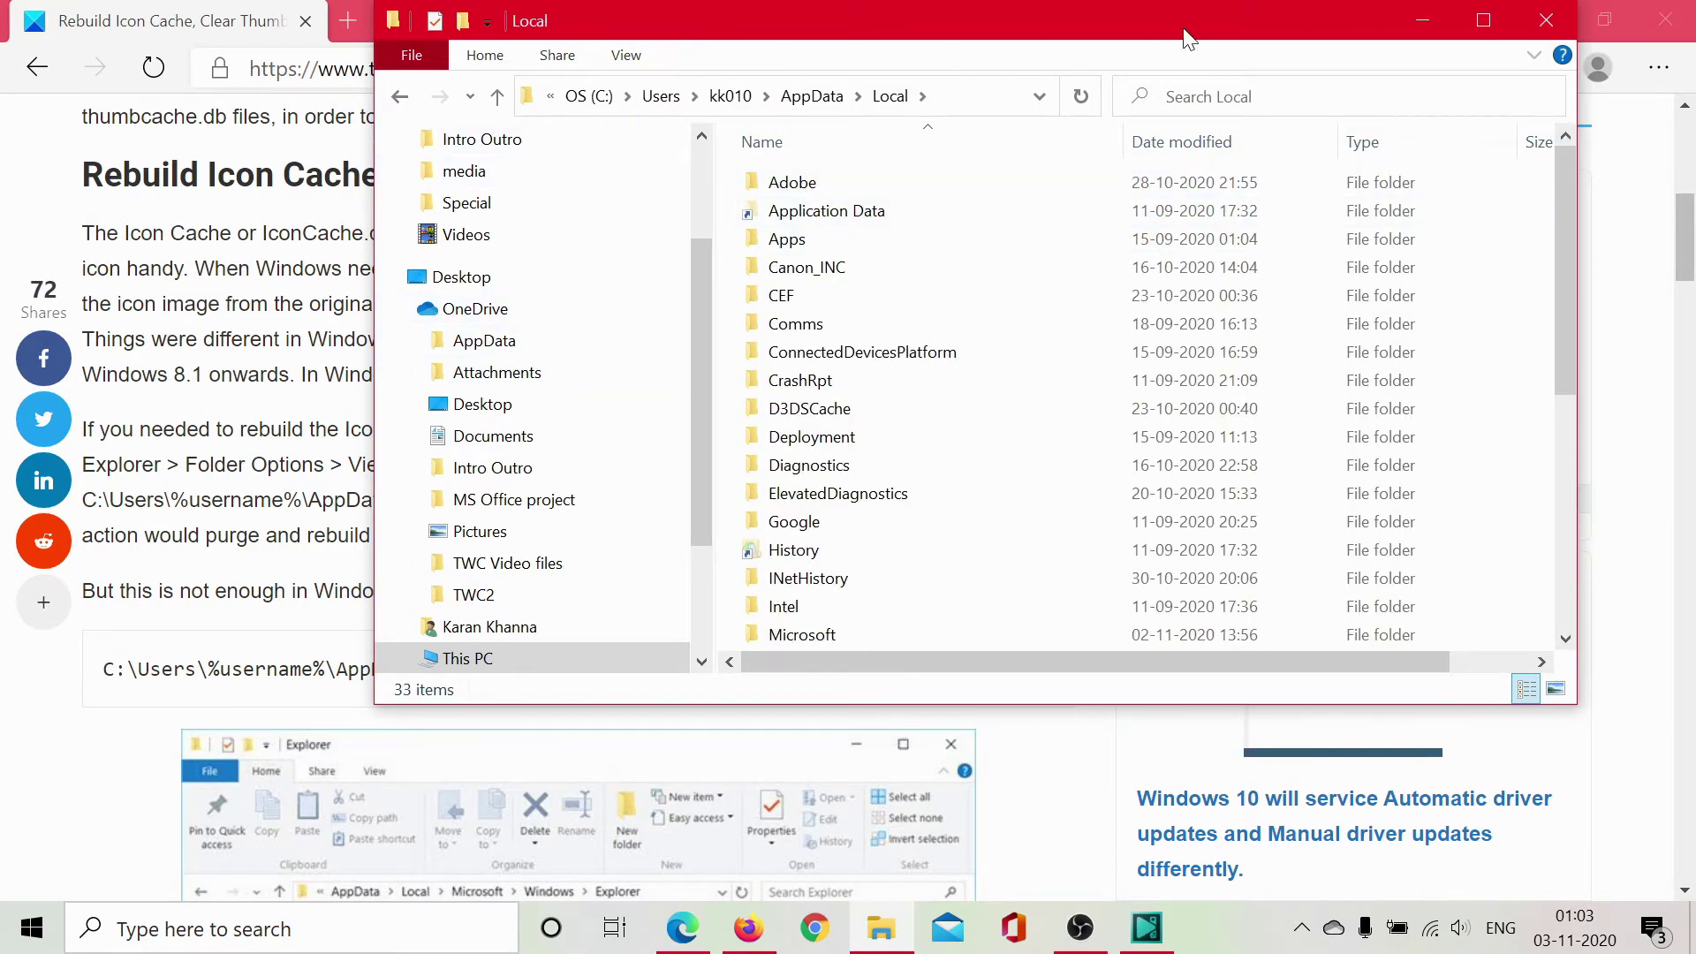
# Step: Move the window aside and open Microsoft\Windows\Explorer to reach the cache files
pyautogui.moveTo(724, 38); pyautogui.dragTo(508, 46)
pyautogui.scroll(-5, 681, 485)
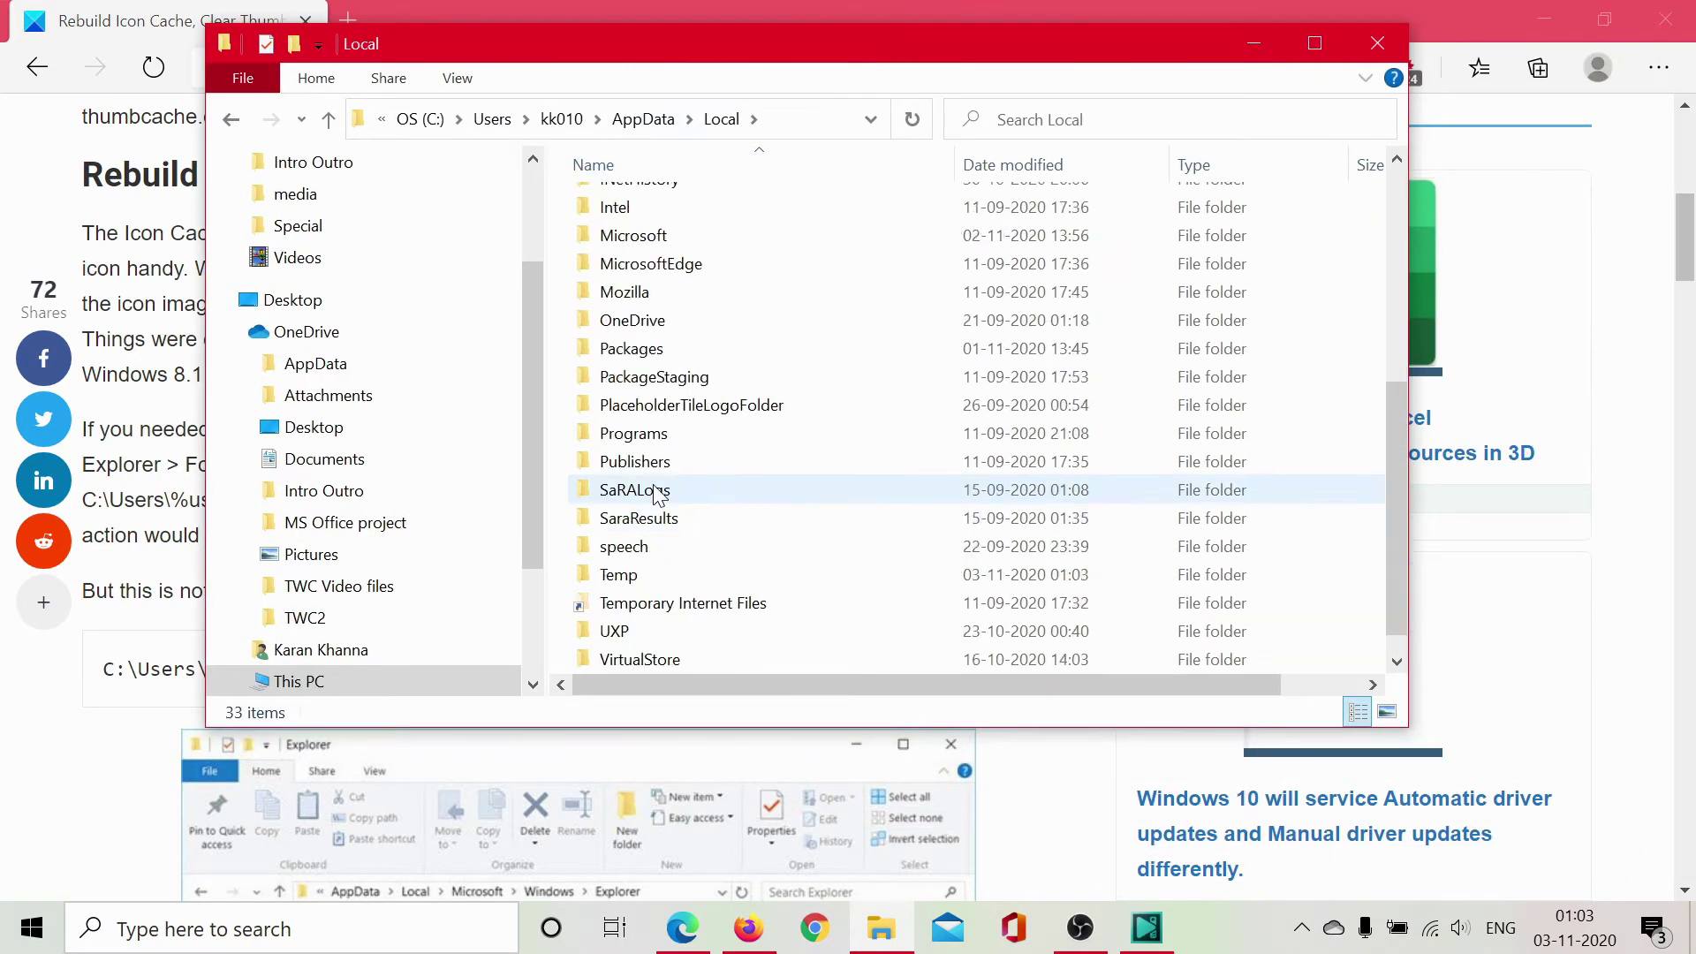
pyautogui.scroll(3, 657, 494)
pyautogui.doubleClick(645, 391)
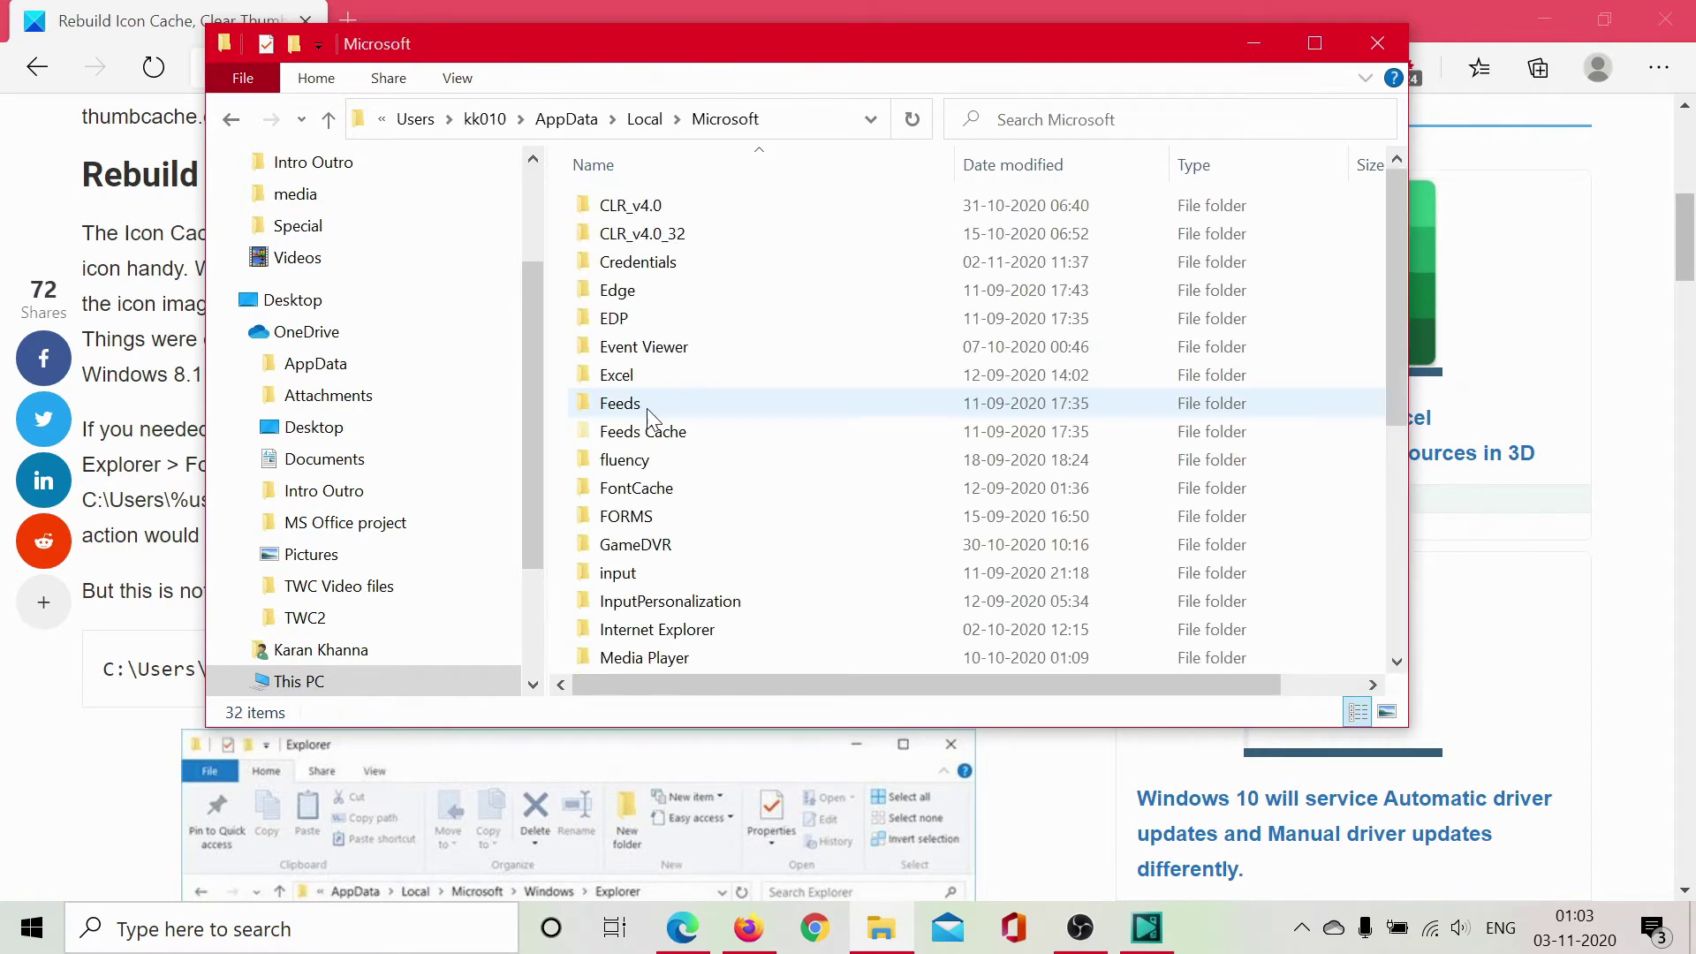
pyautogui.scroll(-5, 649, 416)
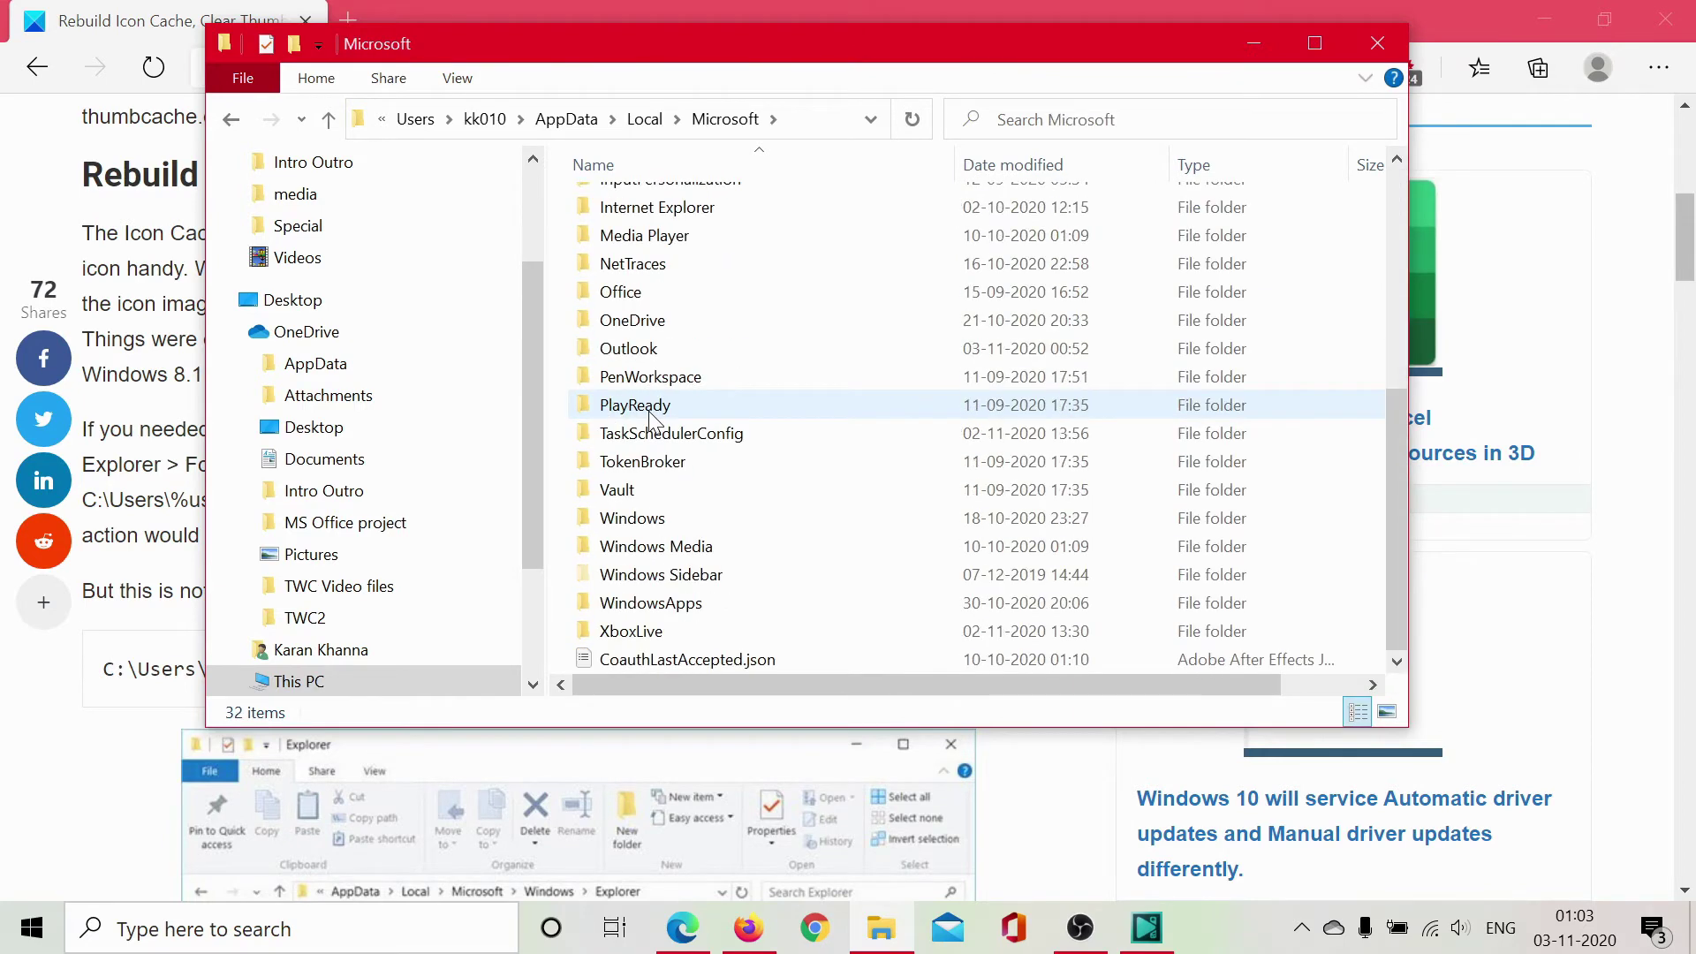
pyautogui.doubleClick(653, 519)
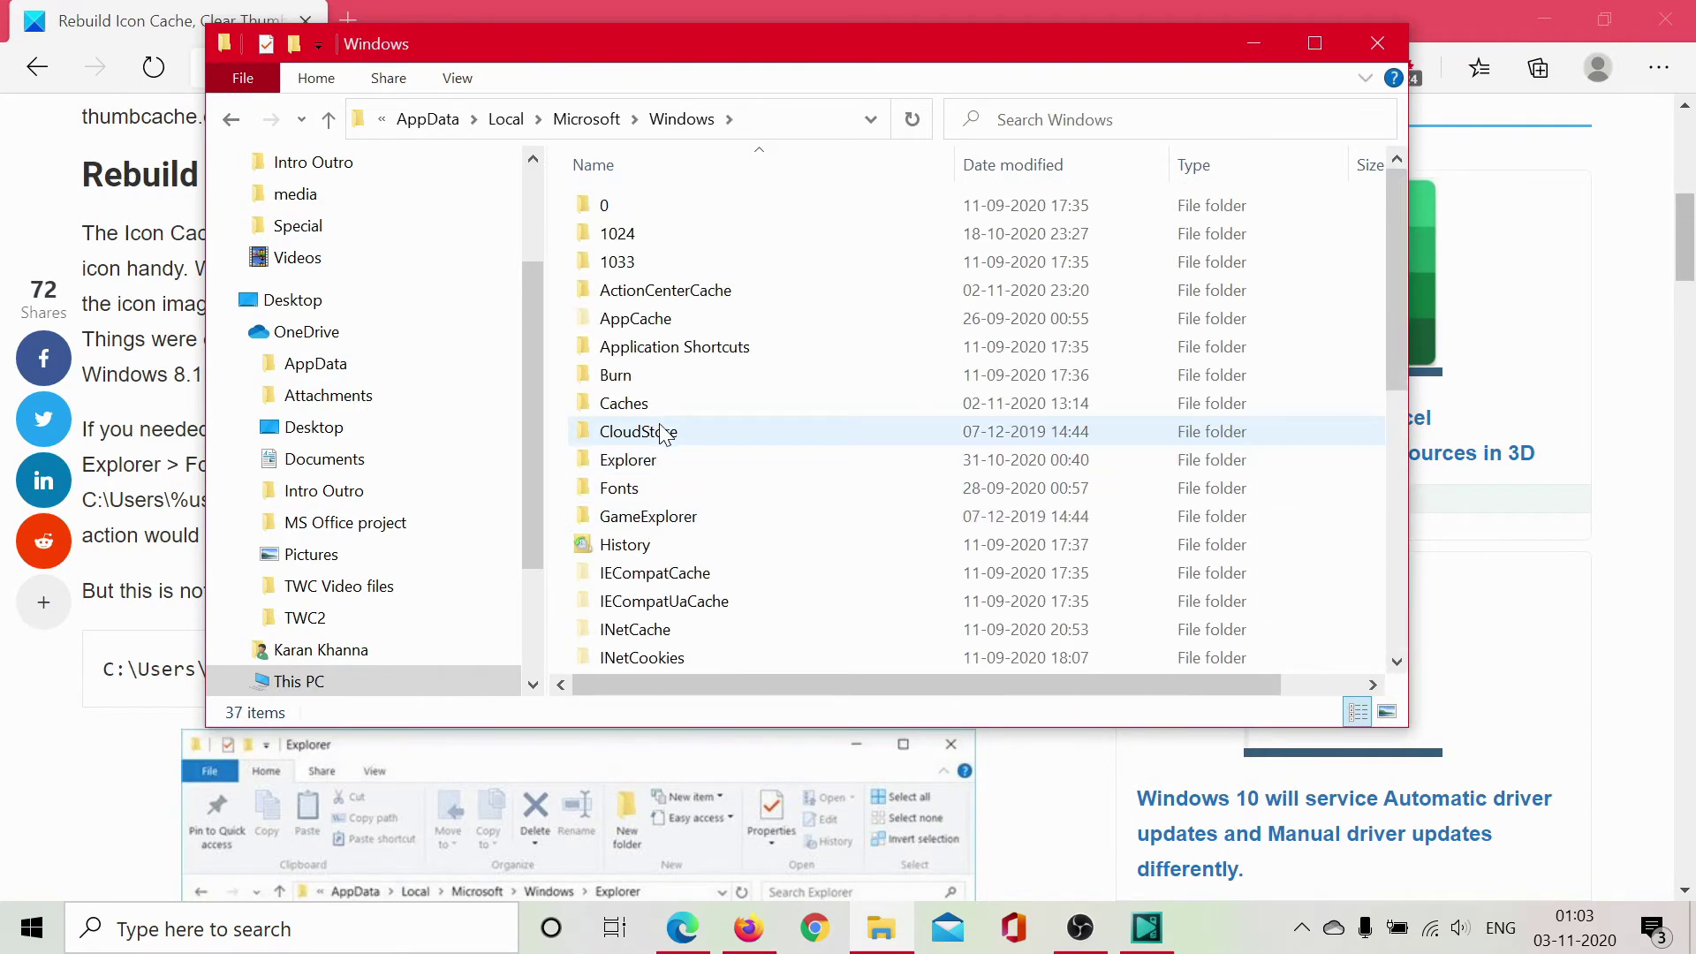
pyautogui.scroll(-7, 664, 433)
pyautogui.scroll(5, 664, 433)
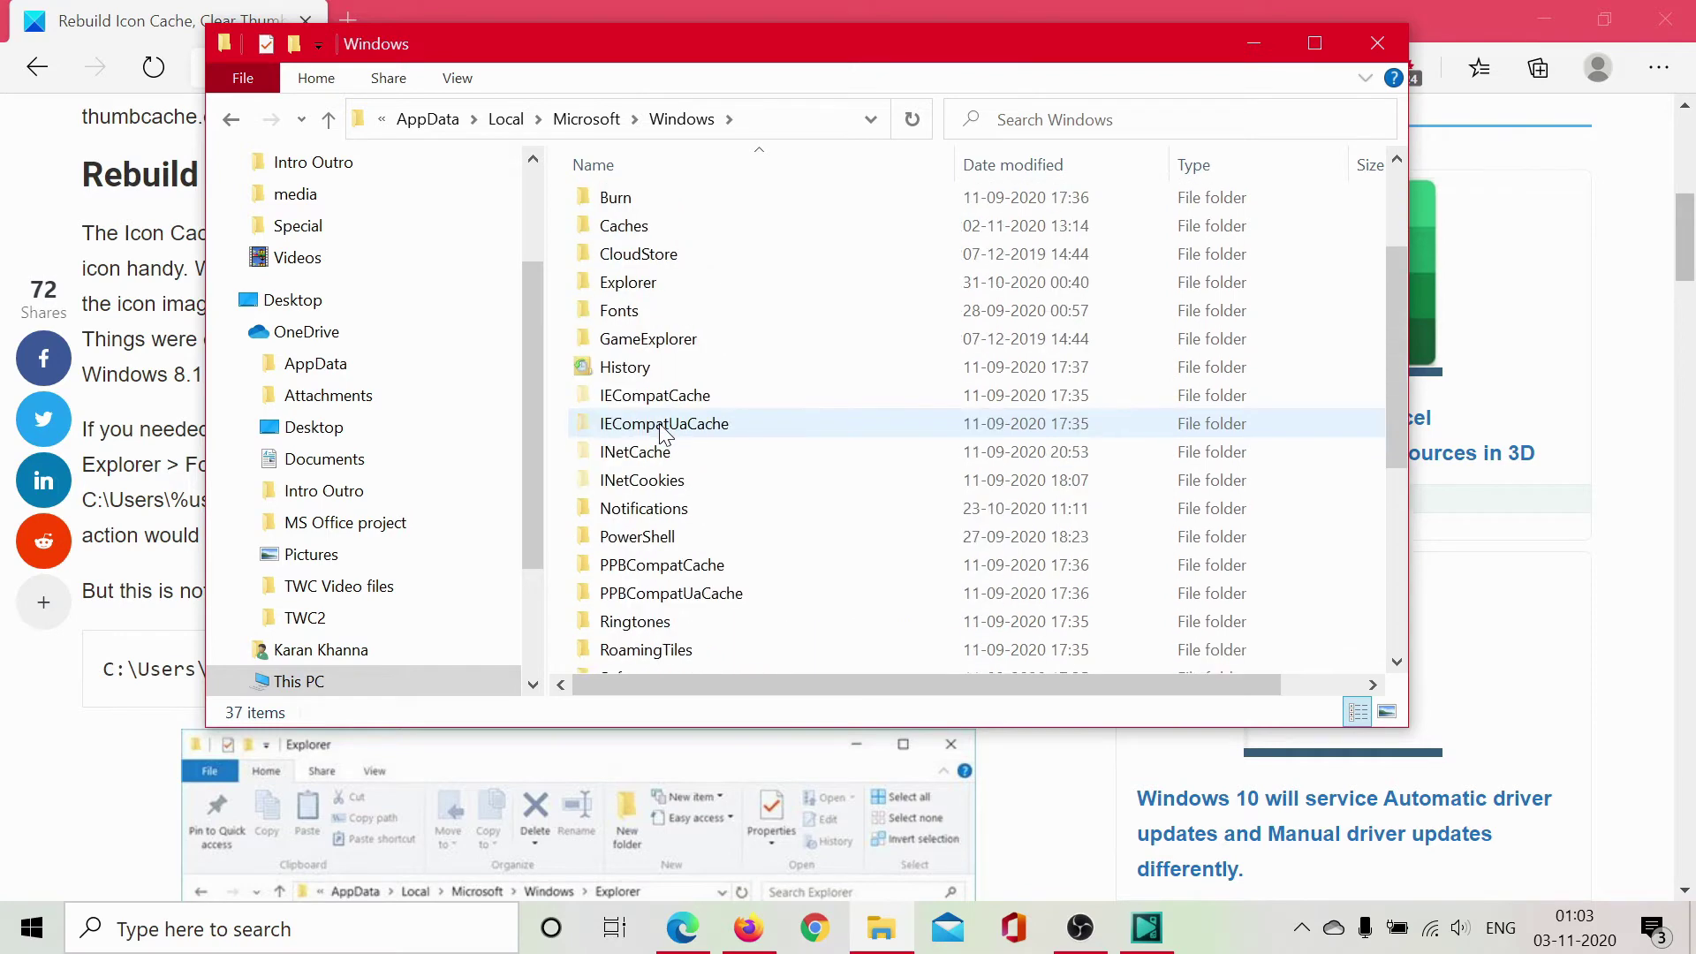
pyautogui.doubleClick(650, 368)
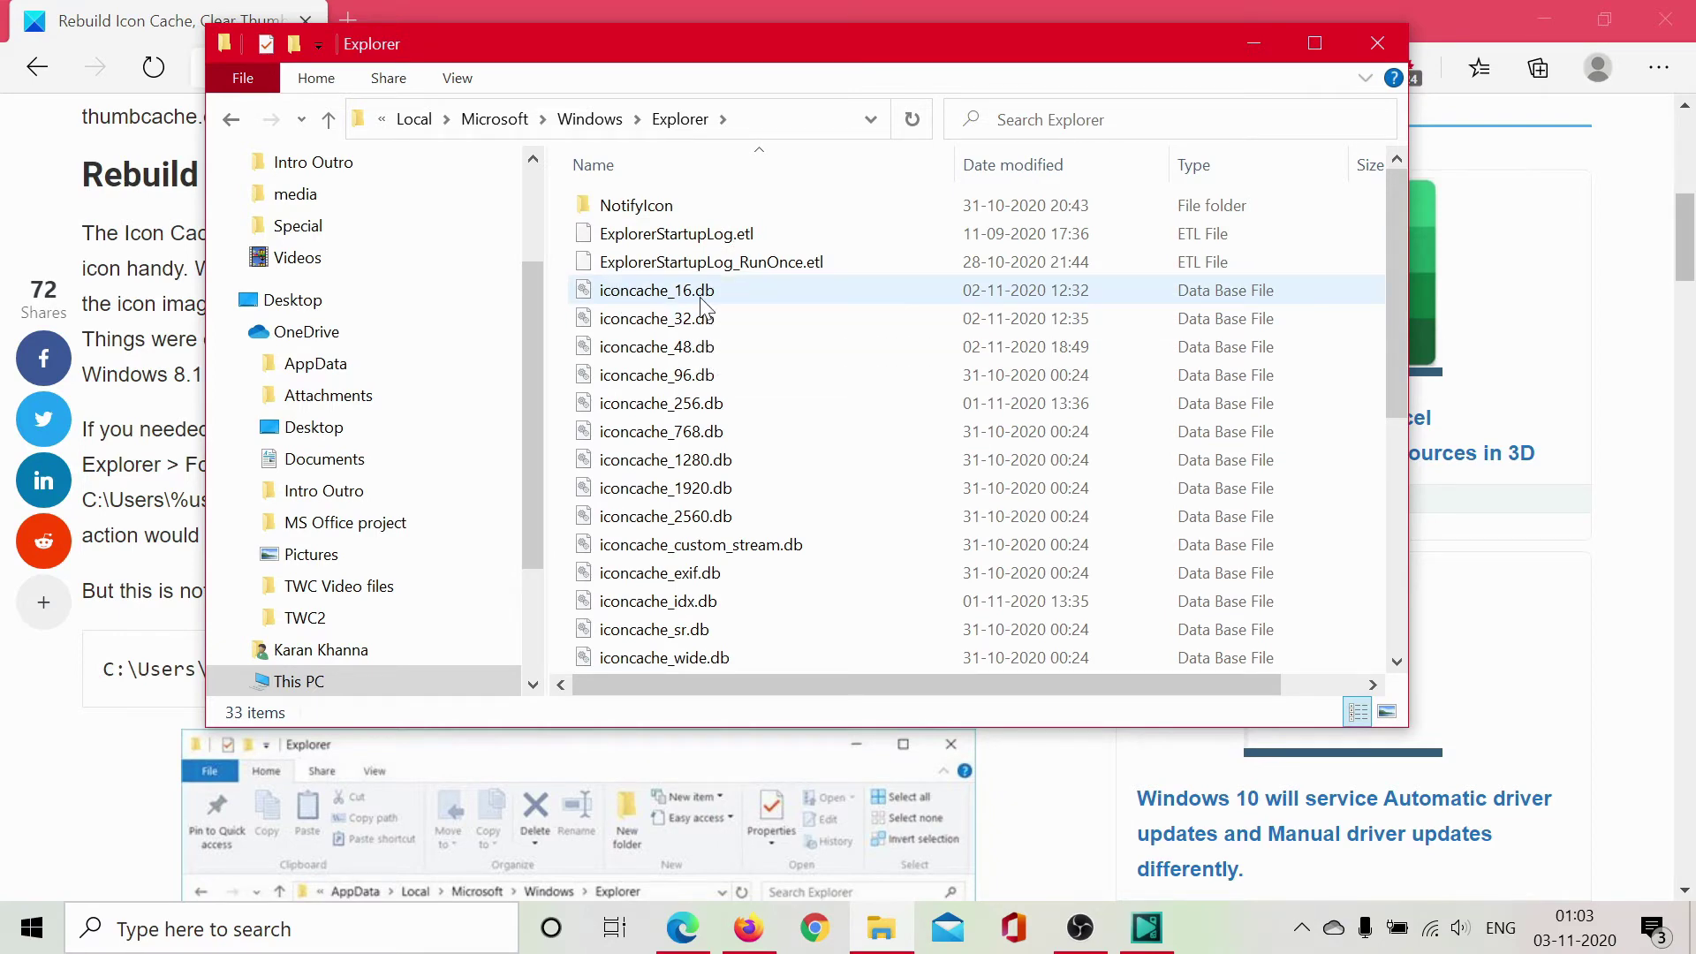
# Step: Select all the iconcache and thumbcache .db files and delete them
pyautogui.scroll(-5, 706, 539)
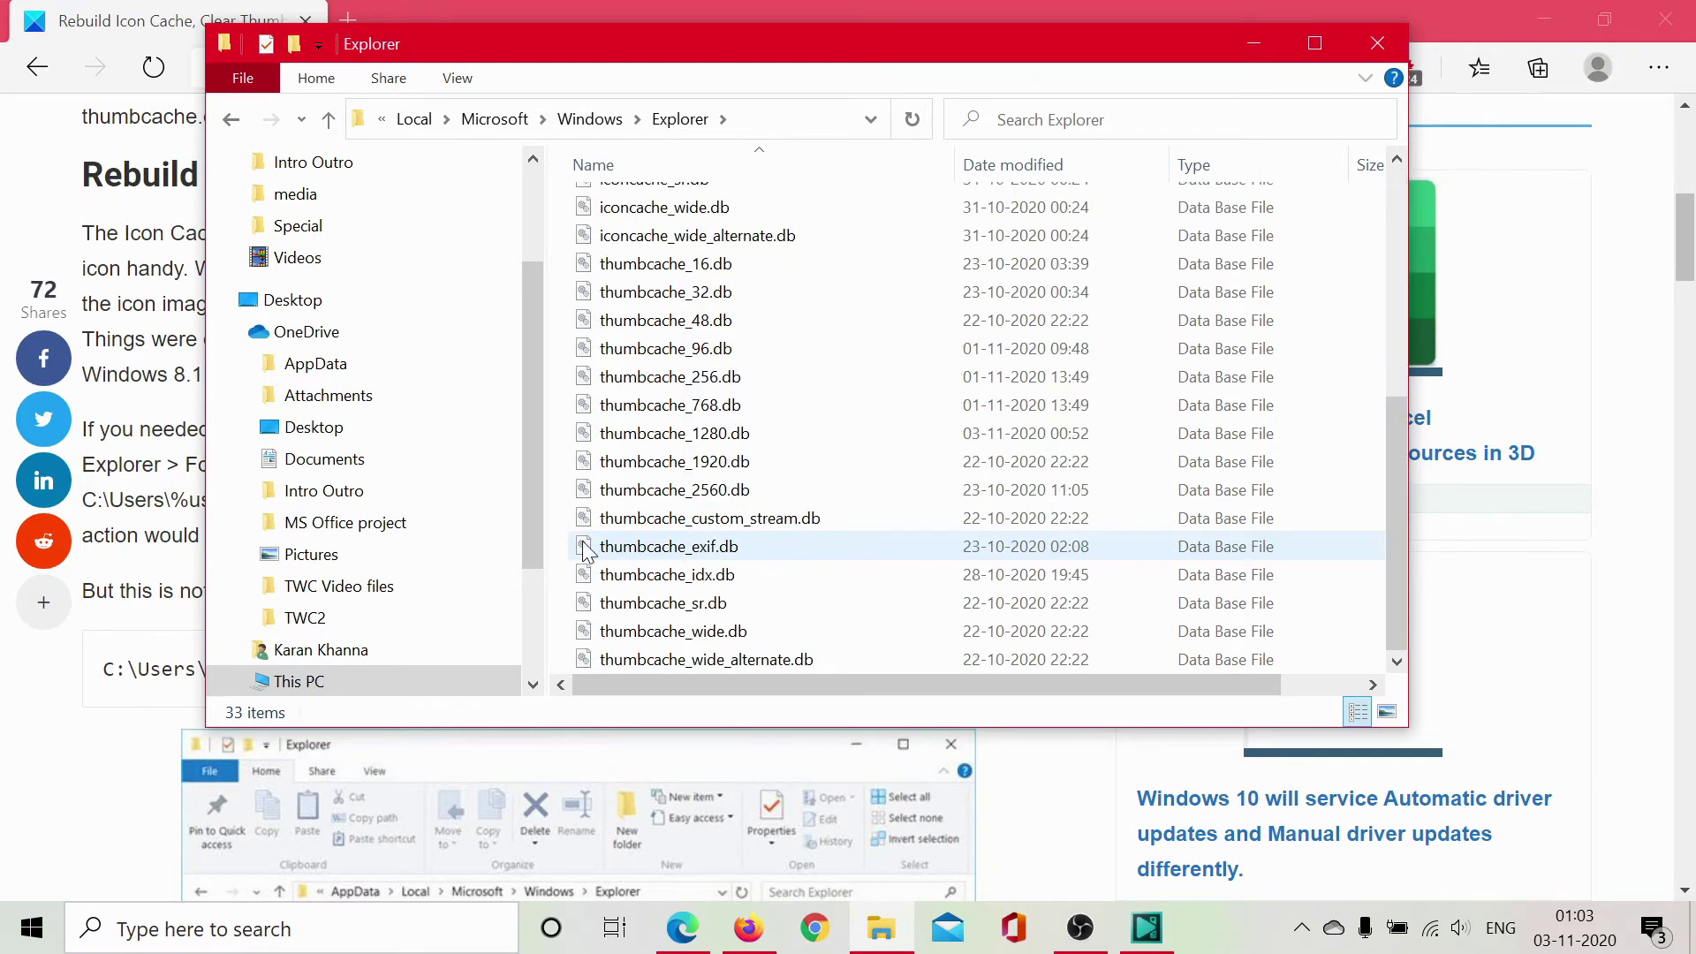
pyautogui.scroll(5, 1002, 556)
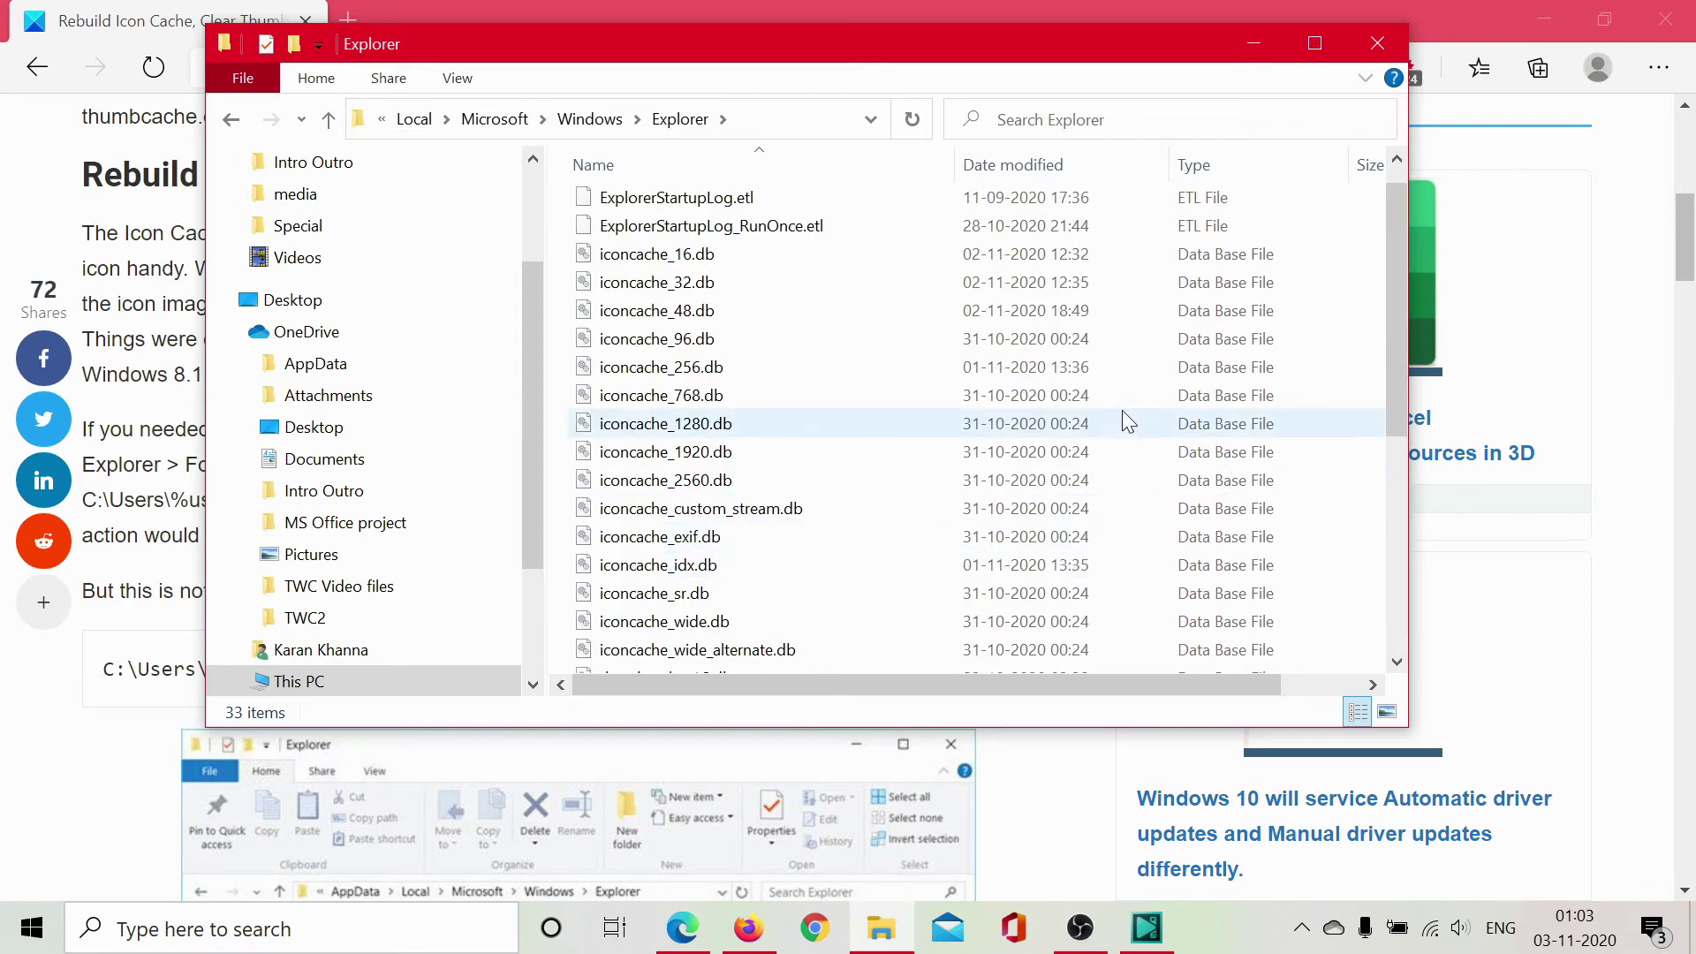
pyautogui.moveTo(1332, 246); pyautogui.dragTo(694, 776)
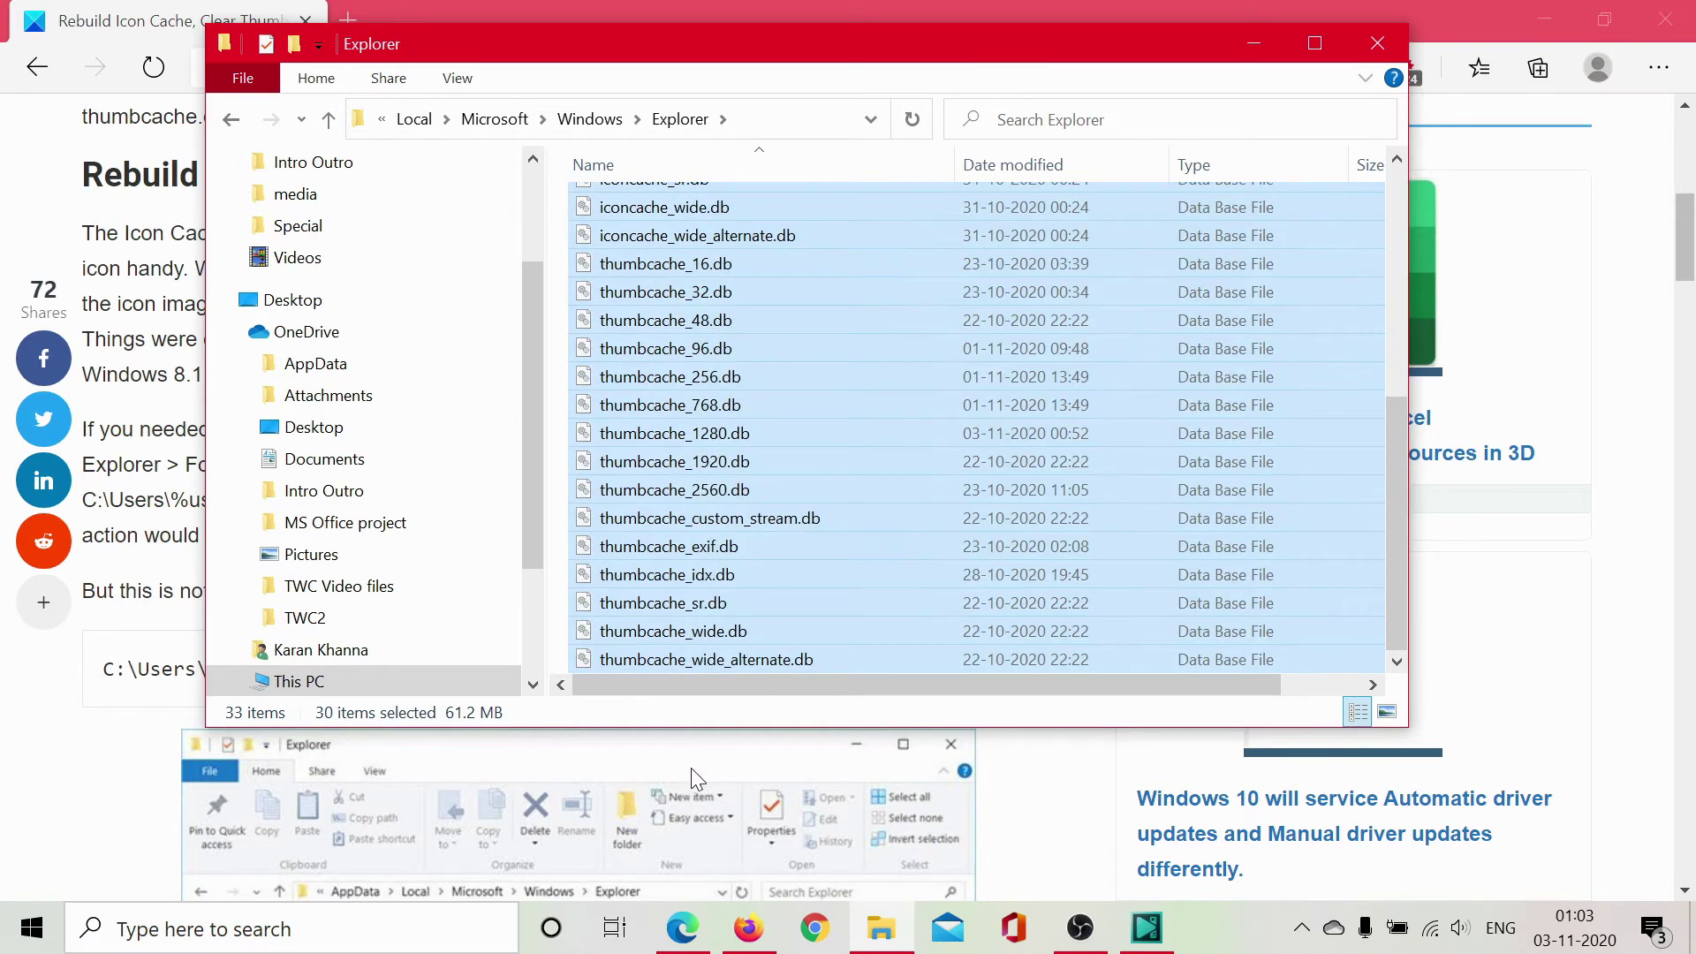
pyautogui.press('Delete')
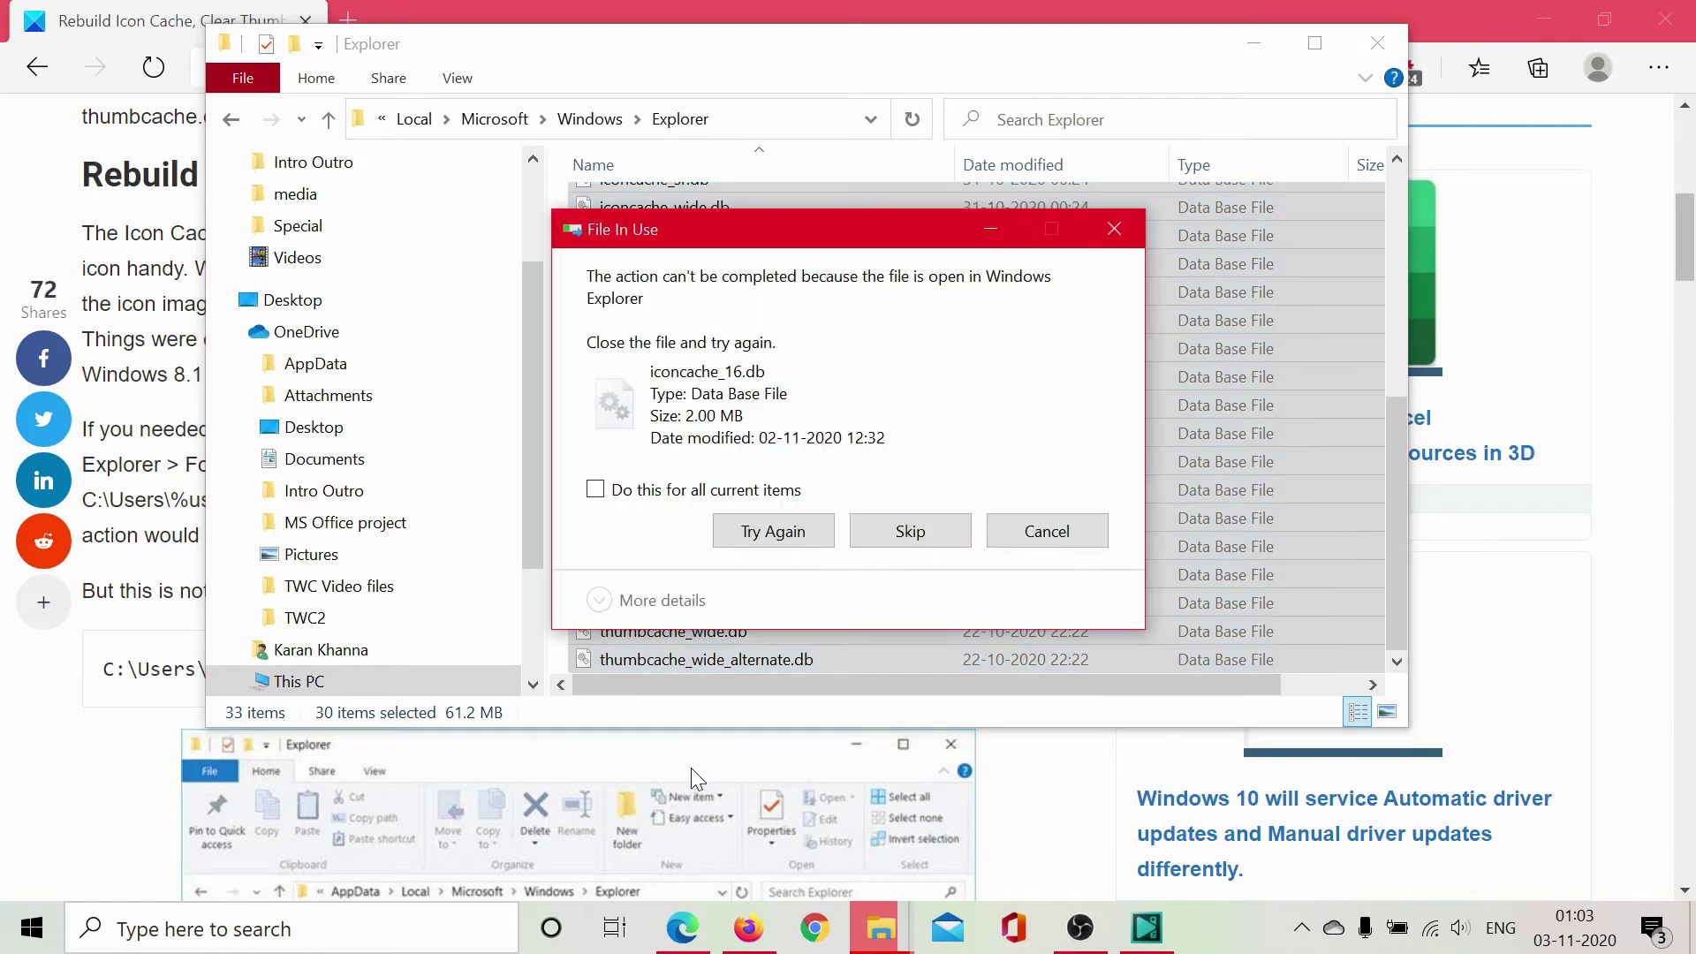
# Step: Skip every locked in-use file, applying Skip to all, then clear the selection and close the window
pyautogui.click(794, 549)
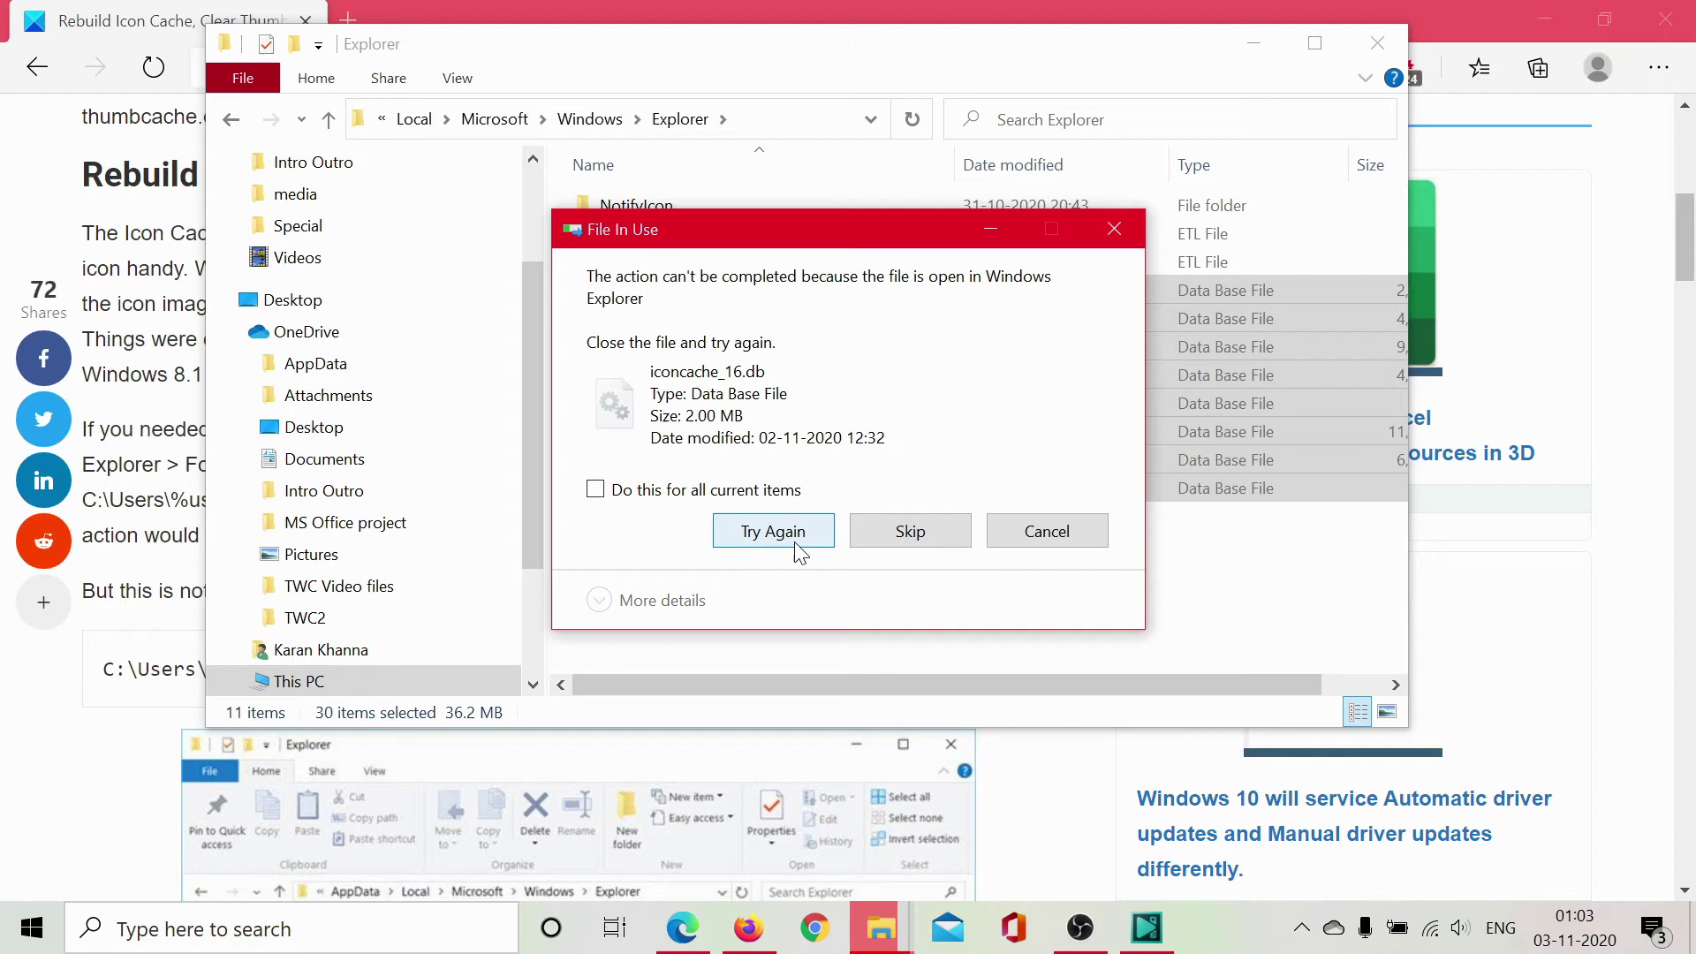
pyautogui.click(890, 530)
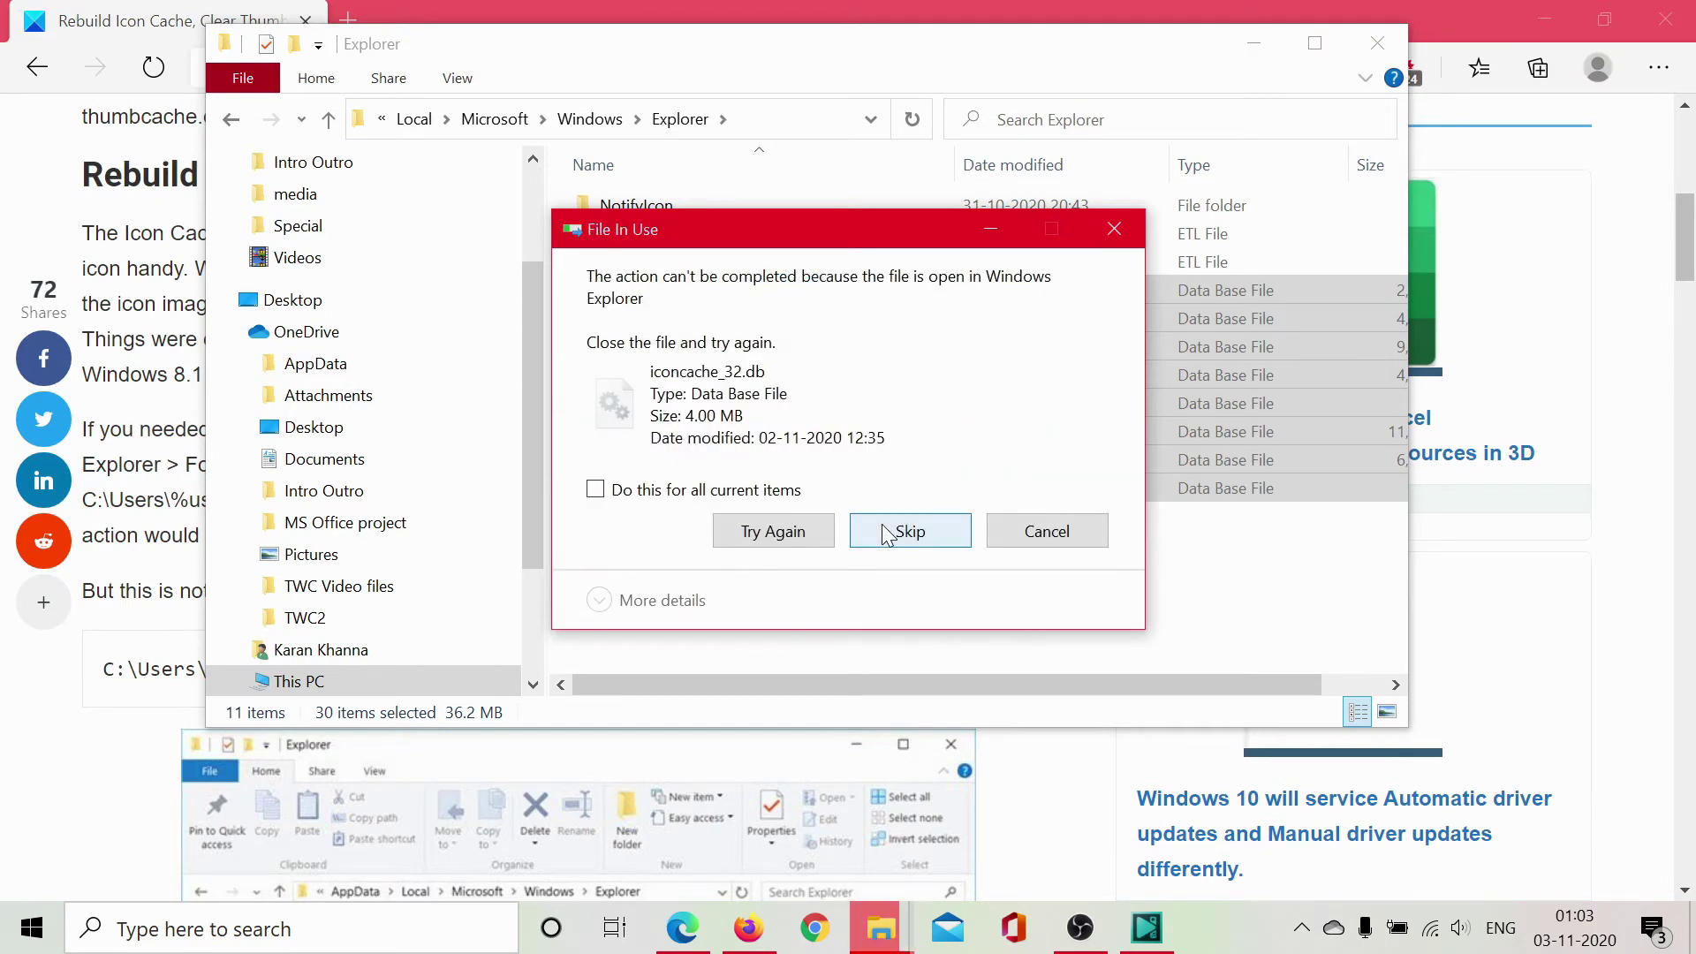
pyautogui.click(886, 531)
pyautogui.click(888, 533)
pyautogui.click(888, 534)
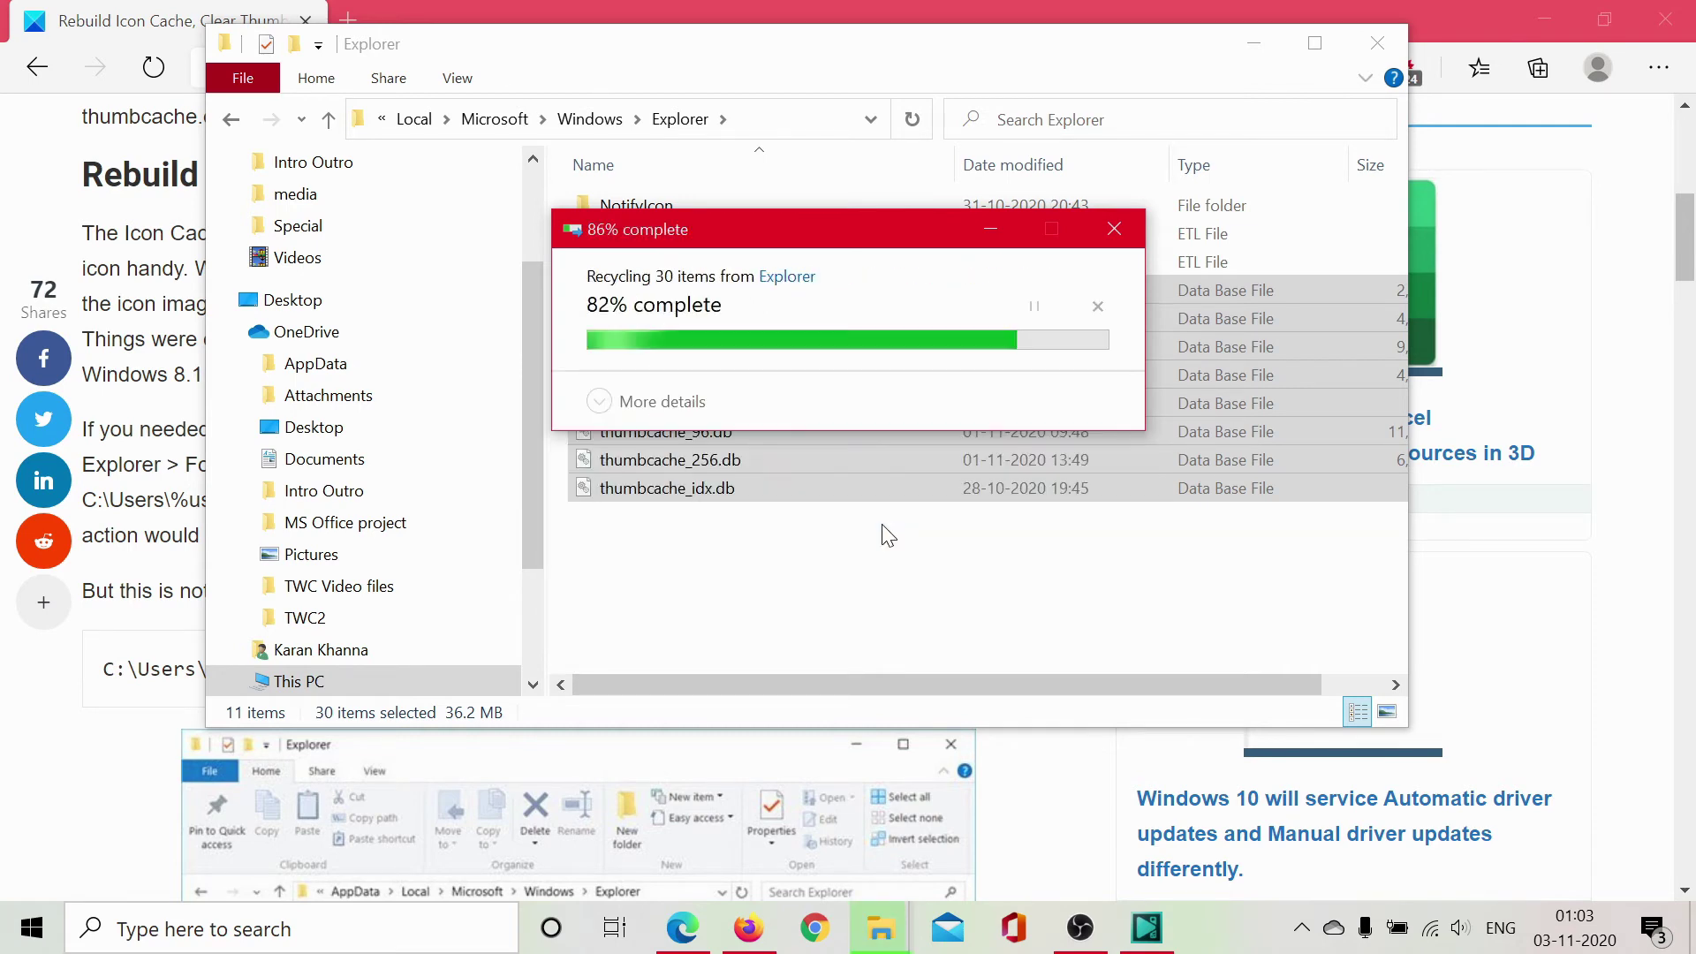
pyautogui.click(888, 533)
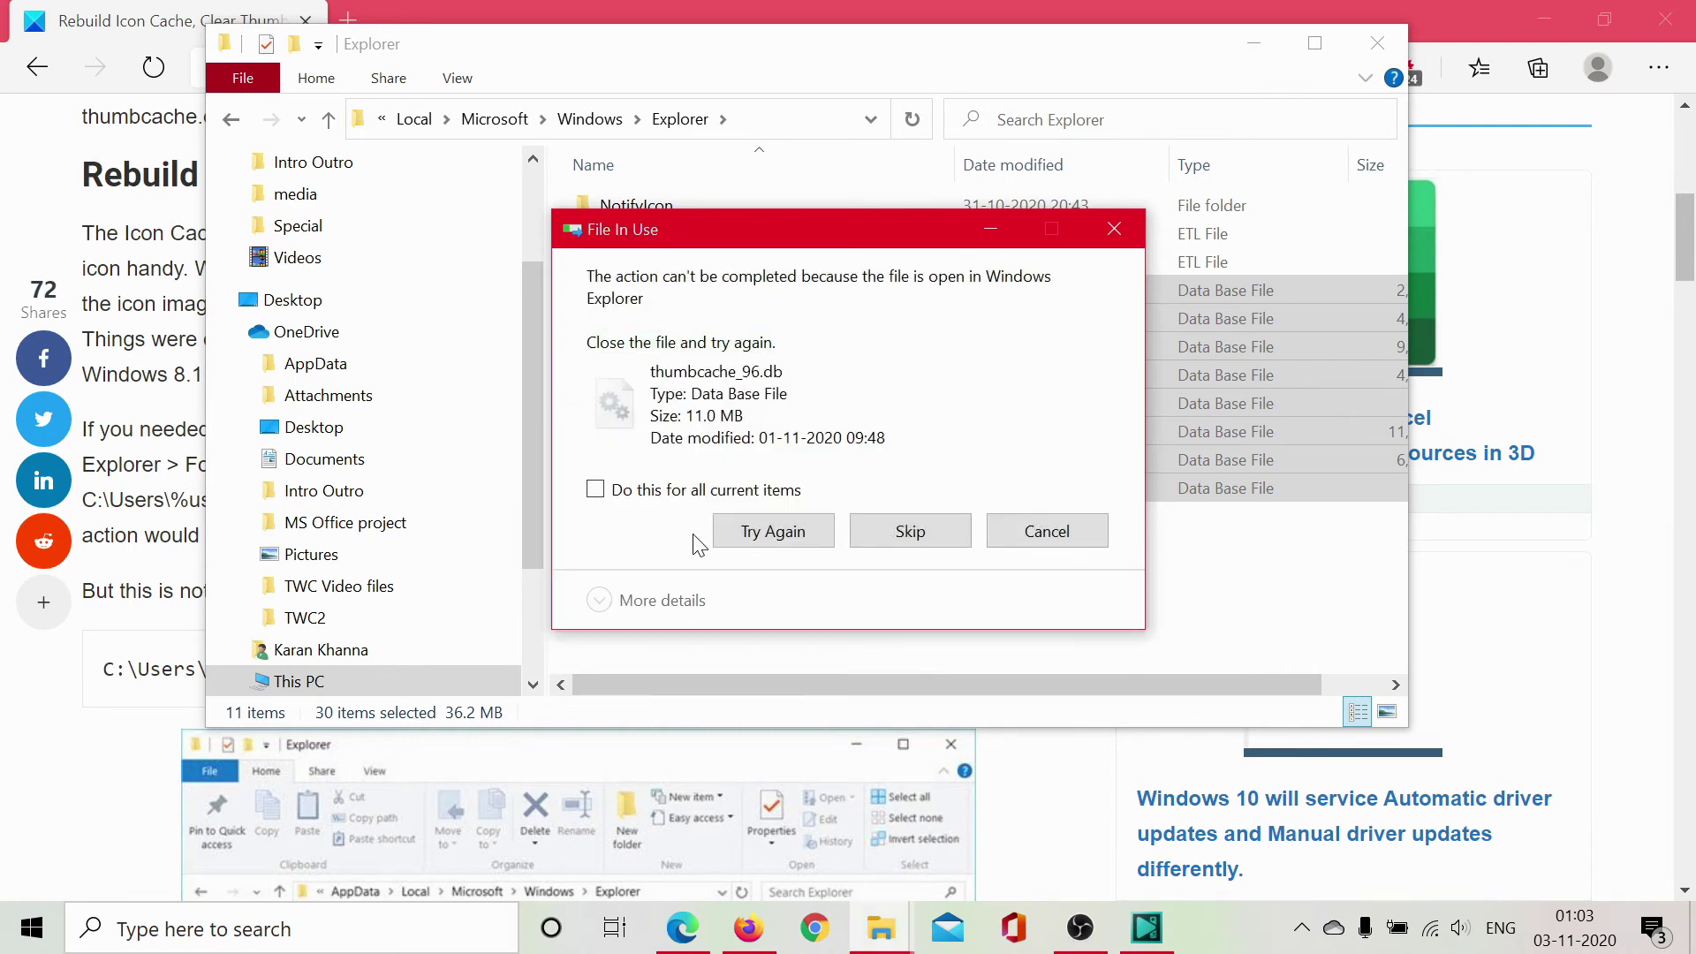
pyautogui.click(665, 500)
pyautogui.click(907, 535)
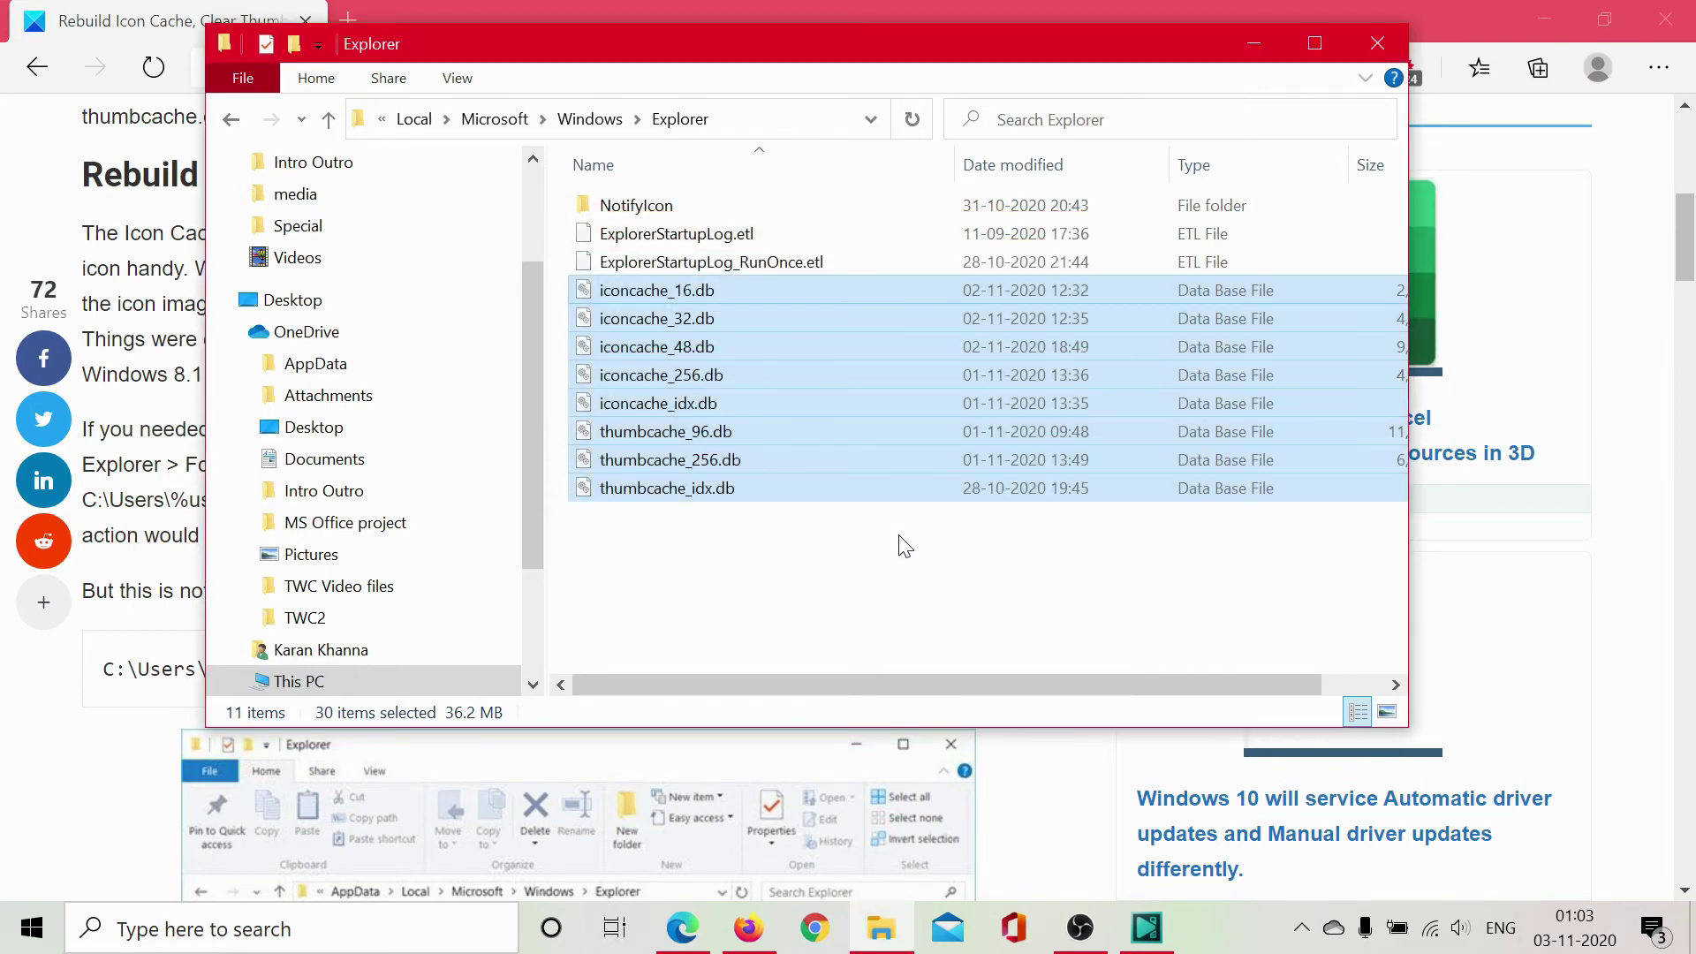
pyautogui.click(889, 580)
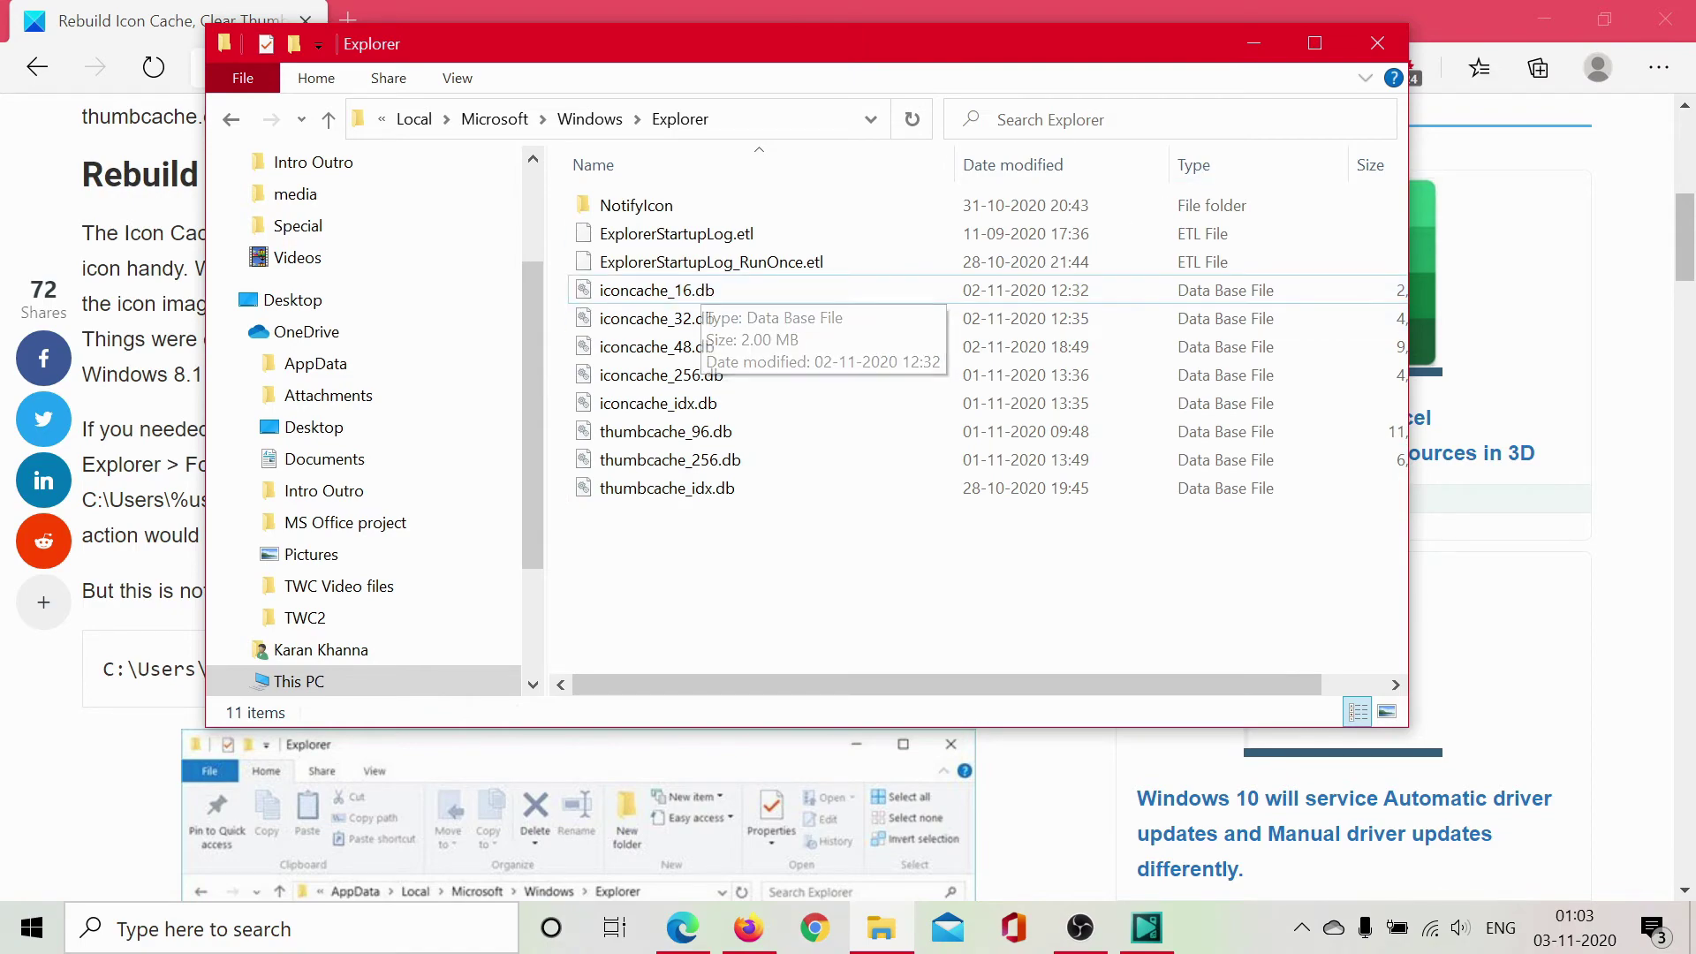
pyautogui.click(1377, 43)
pyautogui.scroll(-6, 684, 548)
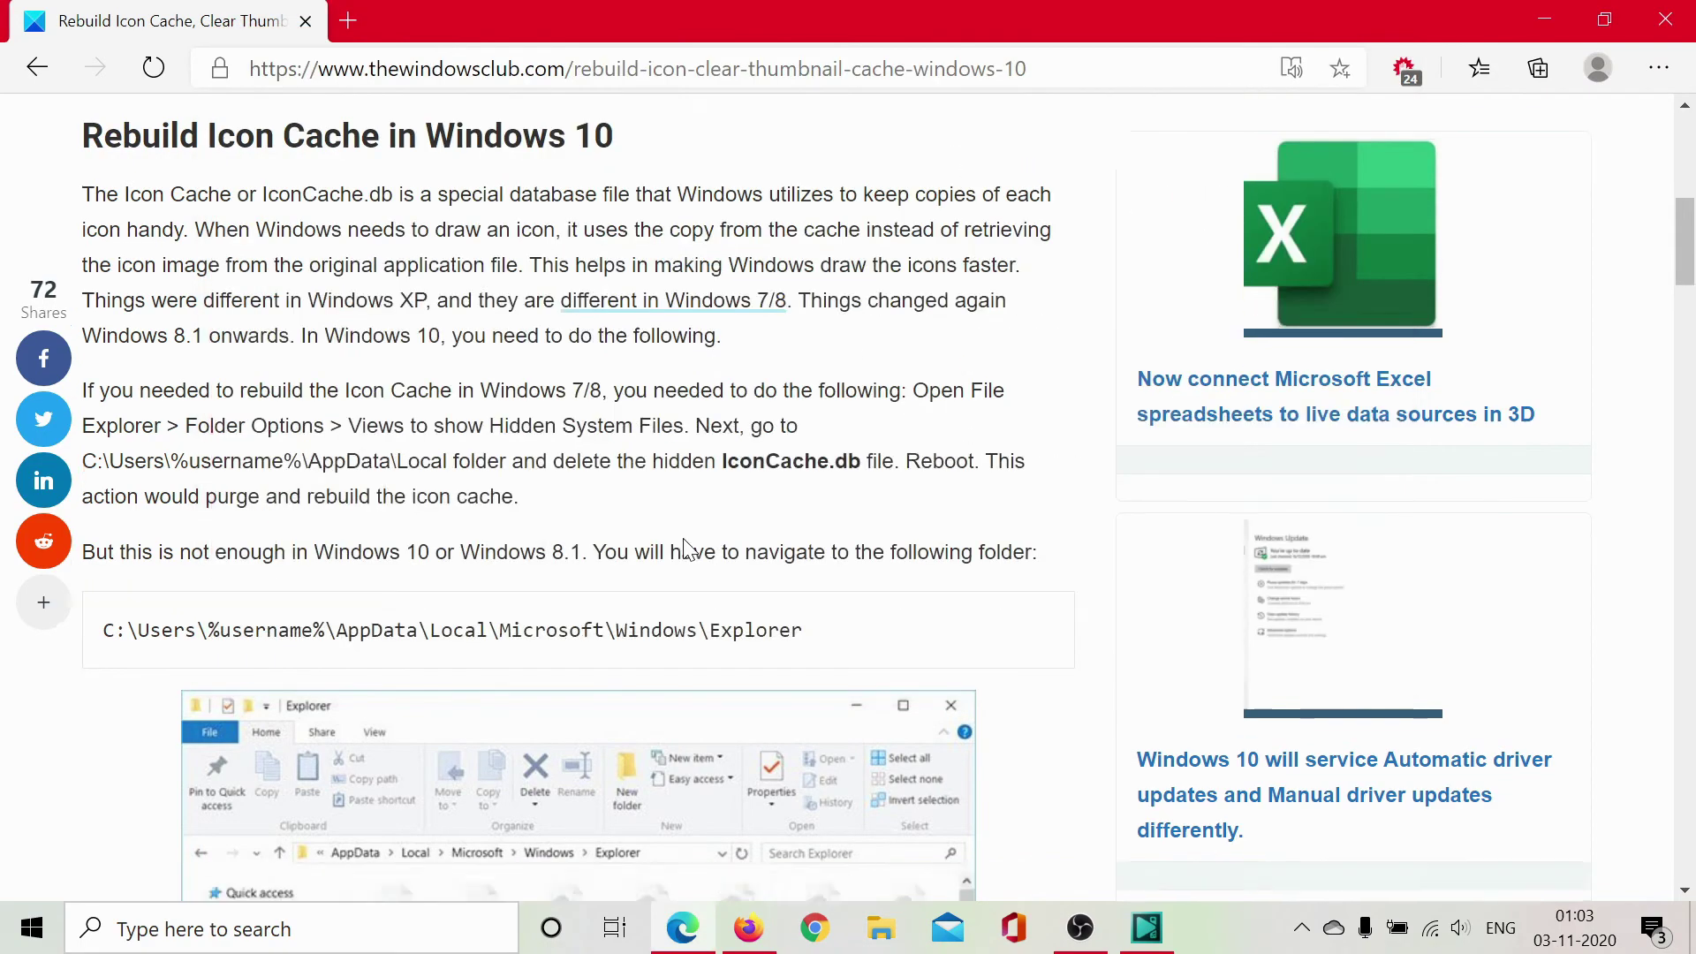
pyautogui.scroll(-8, 689, 550)
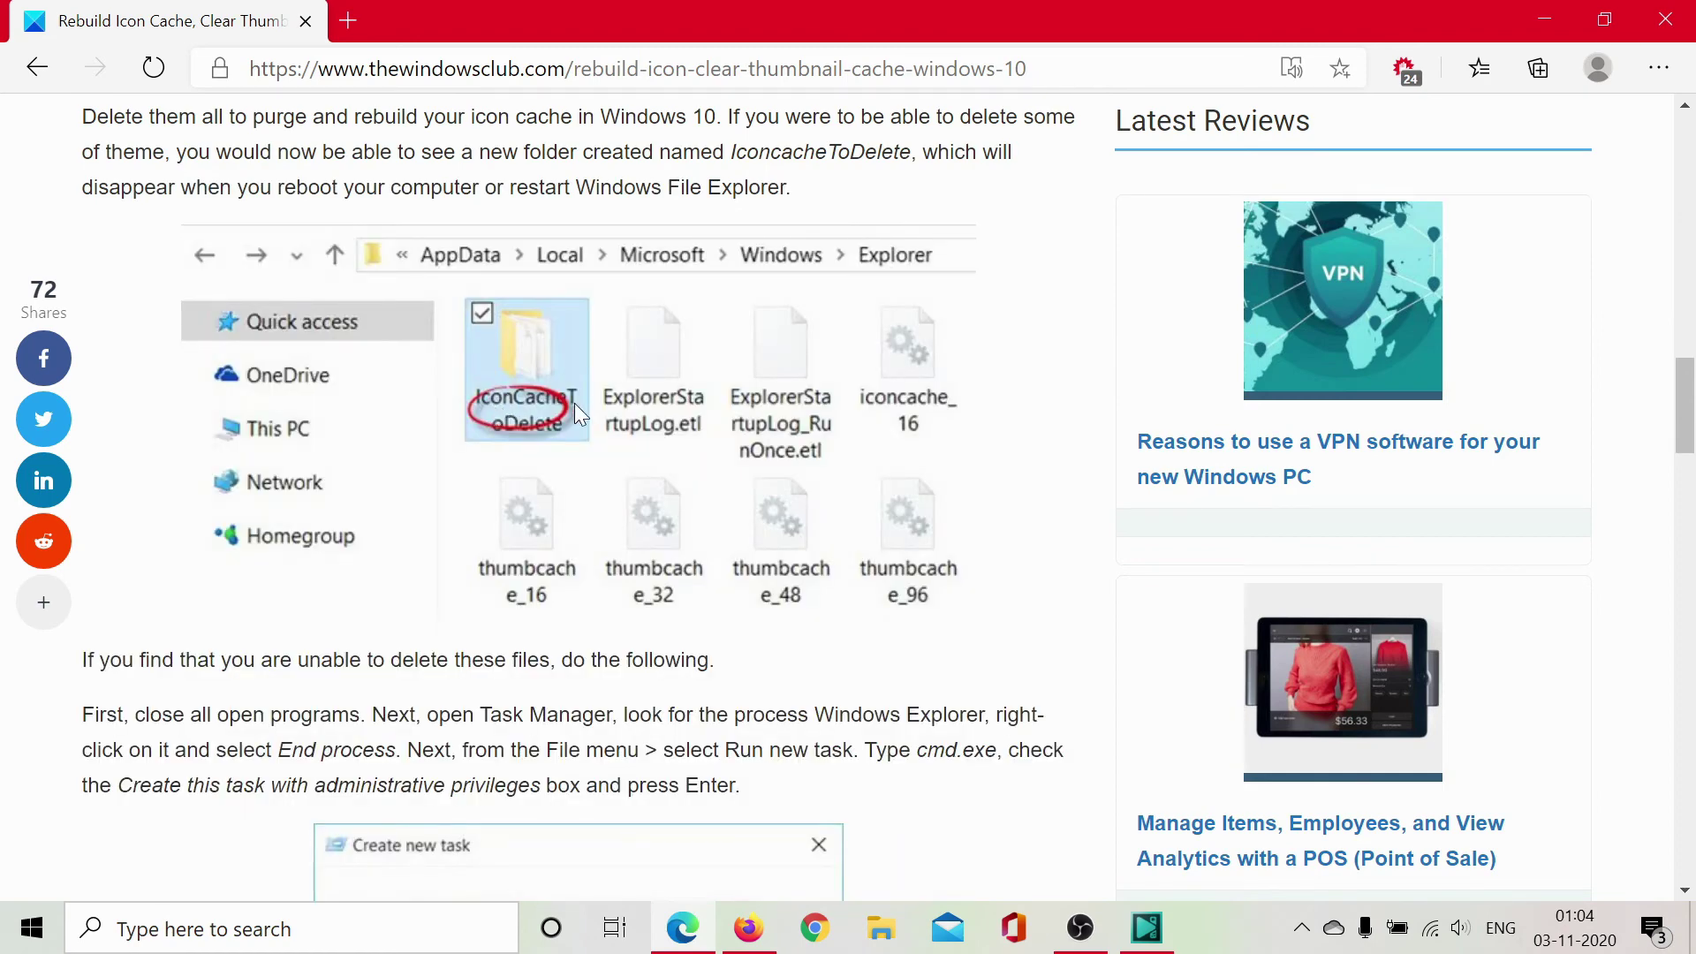
pyautogui.scroll(5, 565, 421)
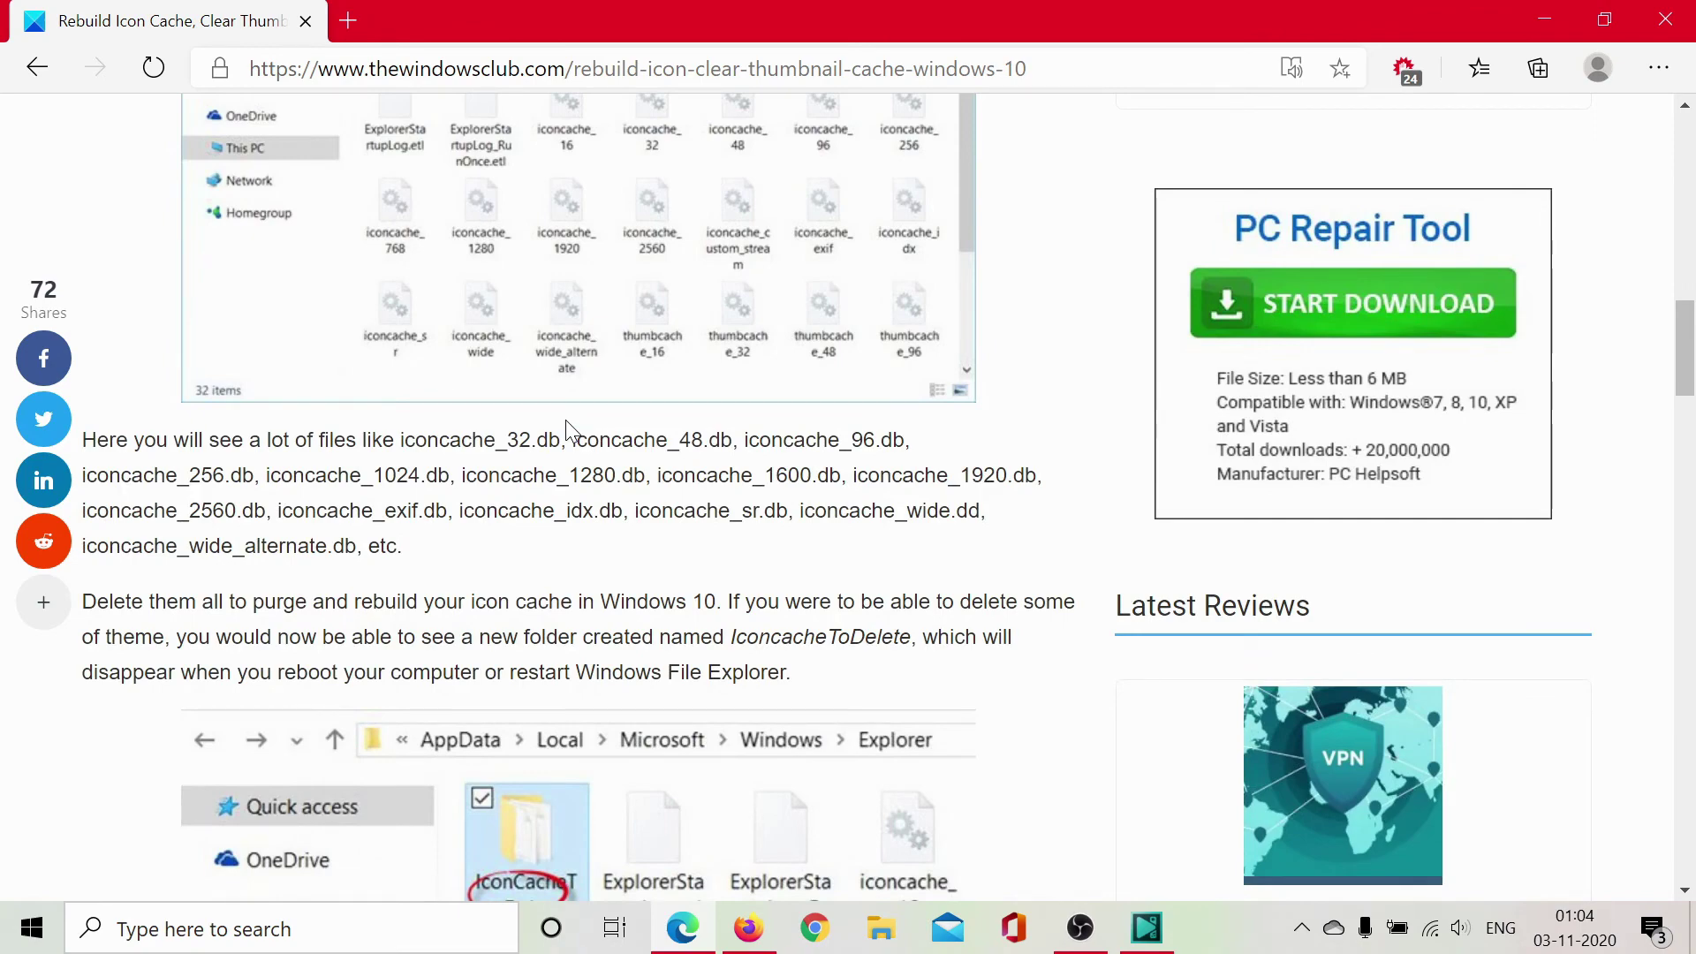
pyautogui.moveTo(1684, 349); pyautogui.dragTo(1693, 99)
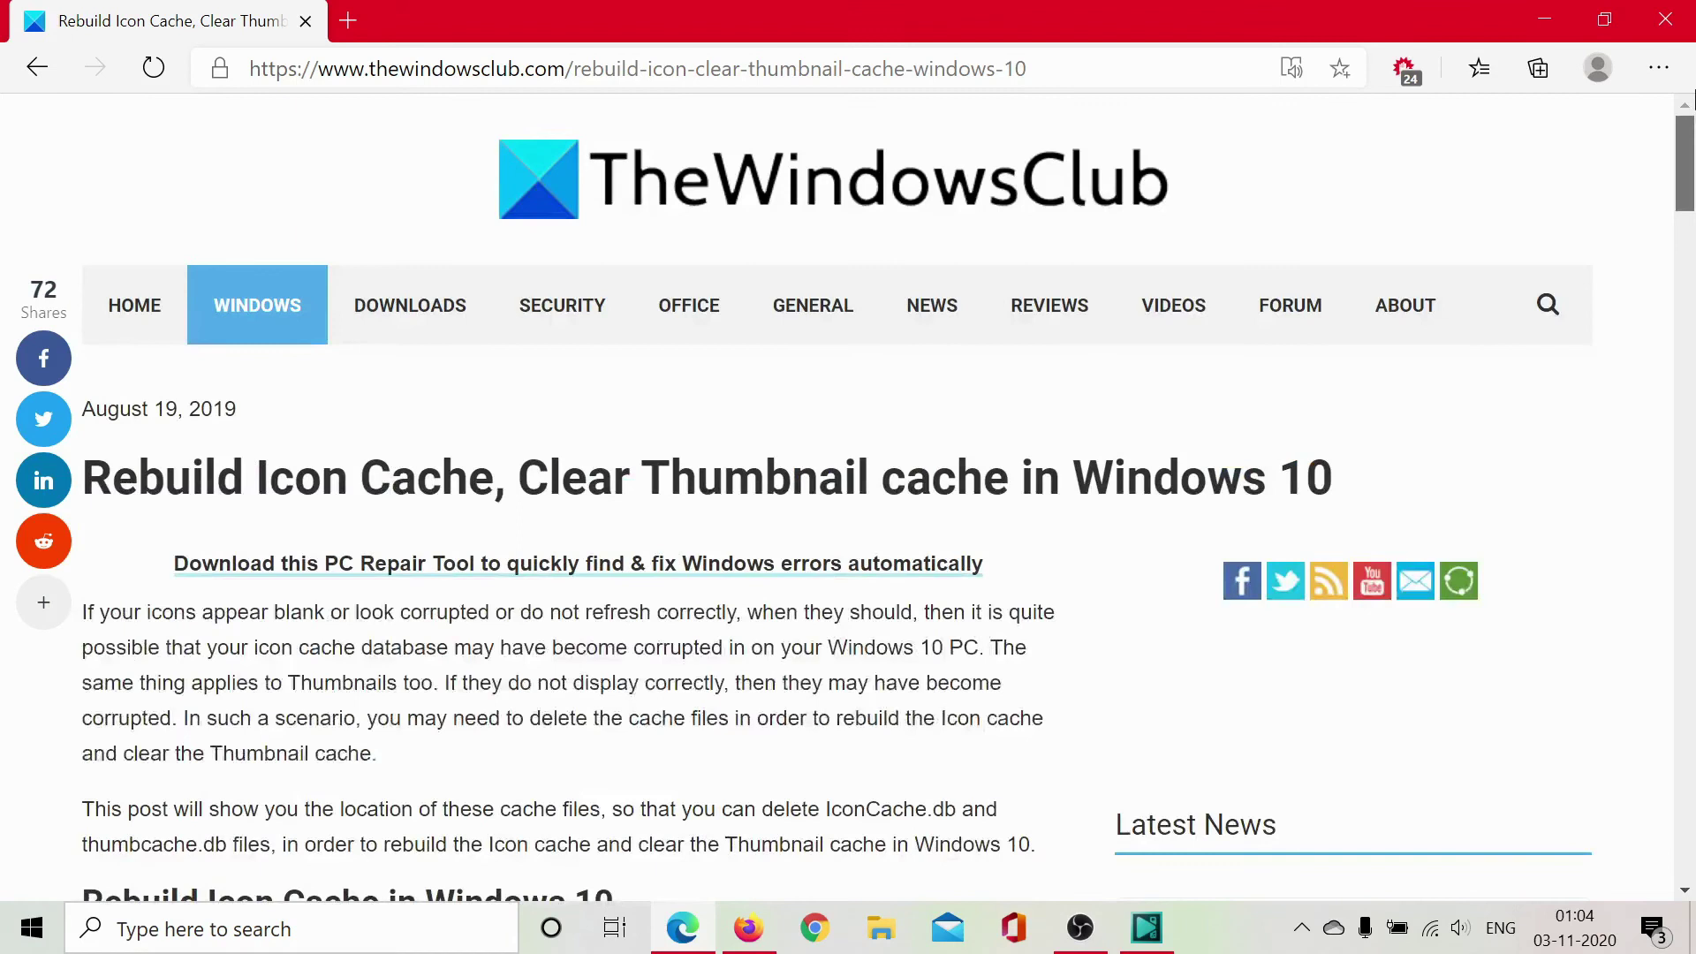